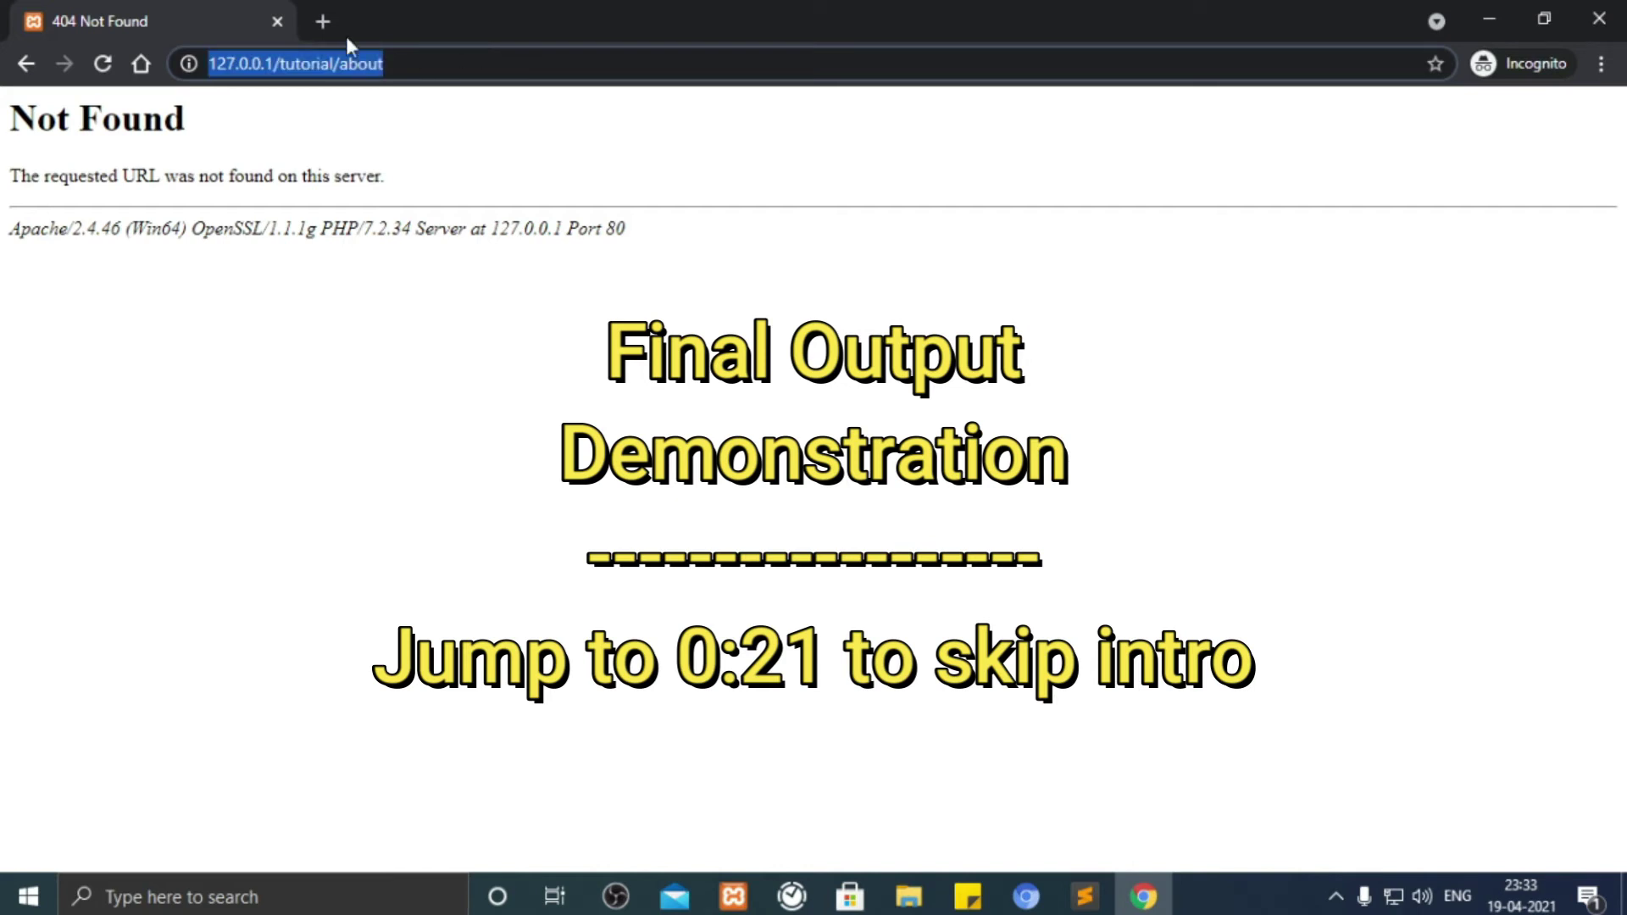
Load 127.0.0.1/tutorial/about in the new incognito tab.
click(327, 25)
text(http://127.0.0.1/tutorial/about)
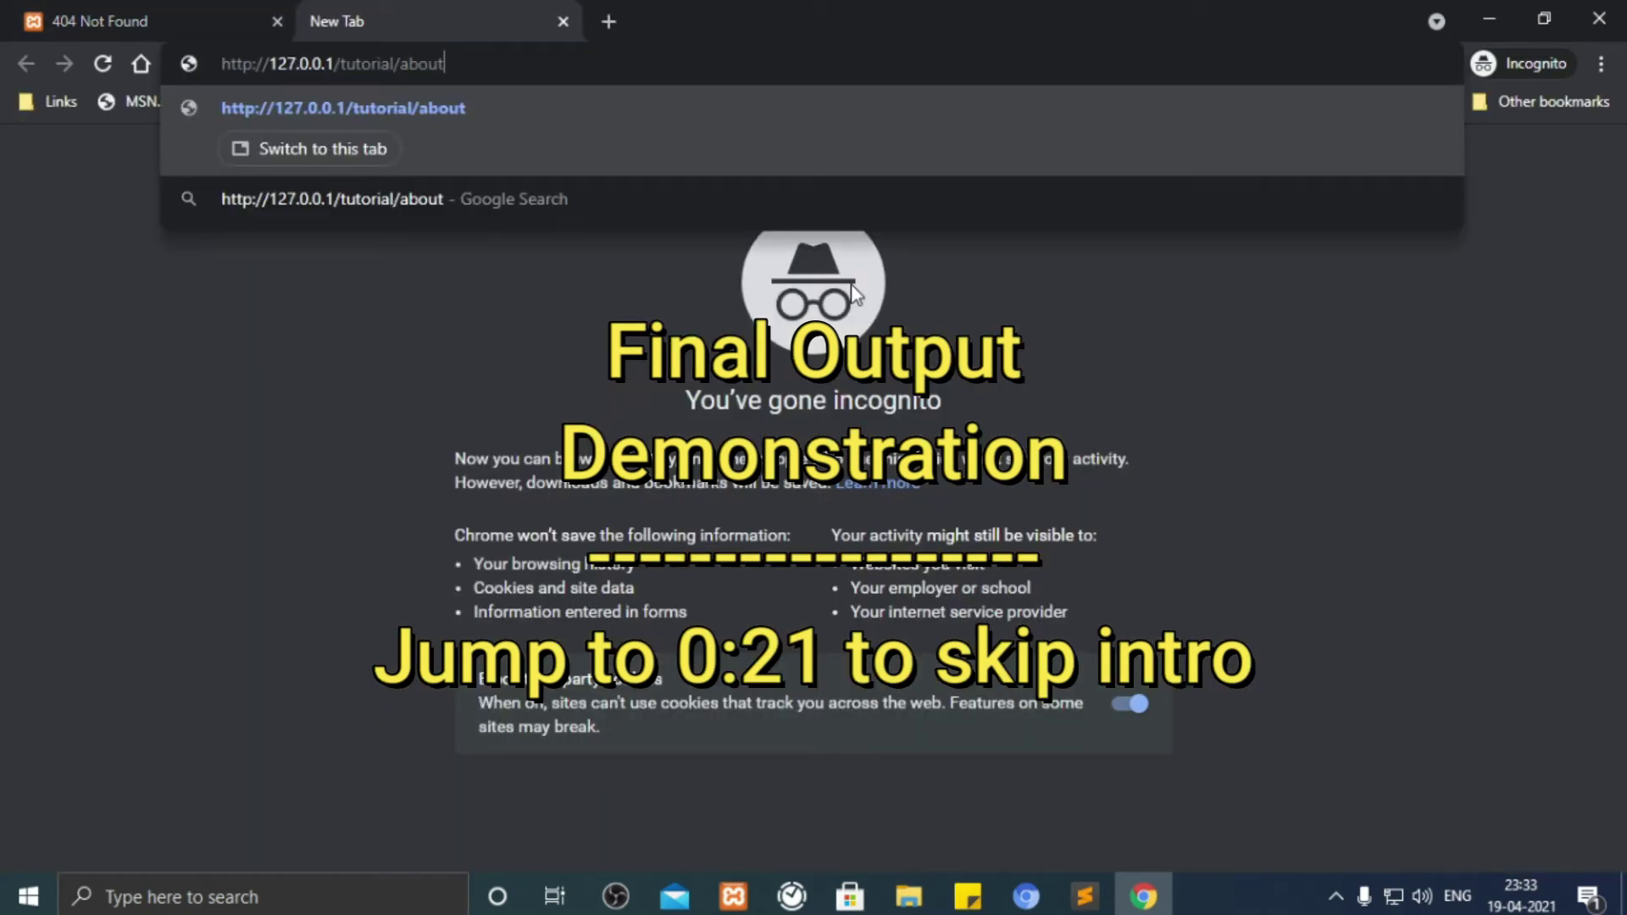
key(Return)
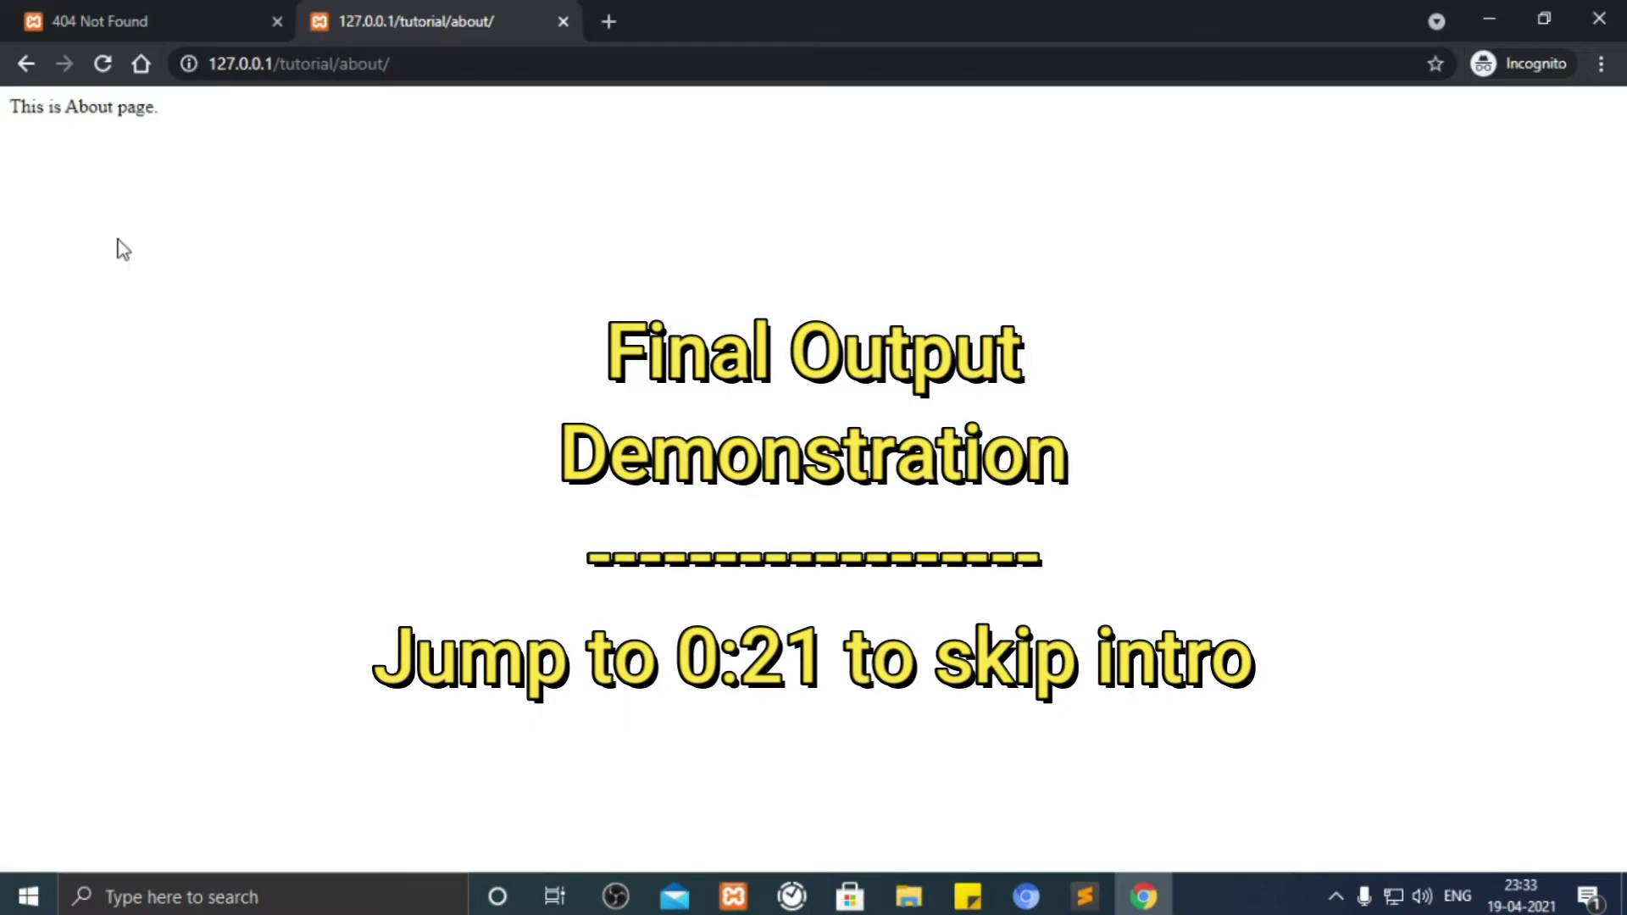
Change the address to 127.0.0.1/tutorial/hello and load that page.
click(405, 64)
click(341, 69)
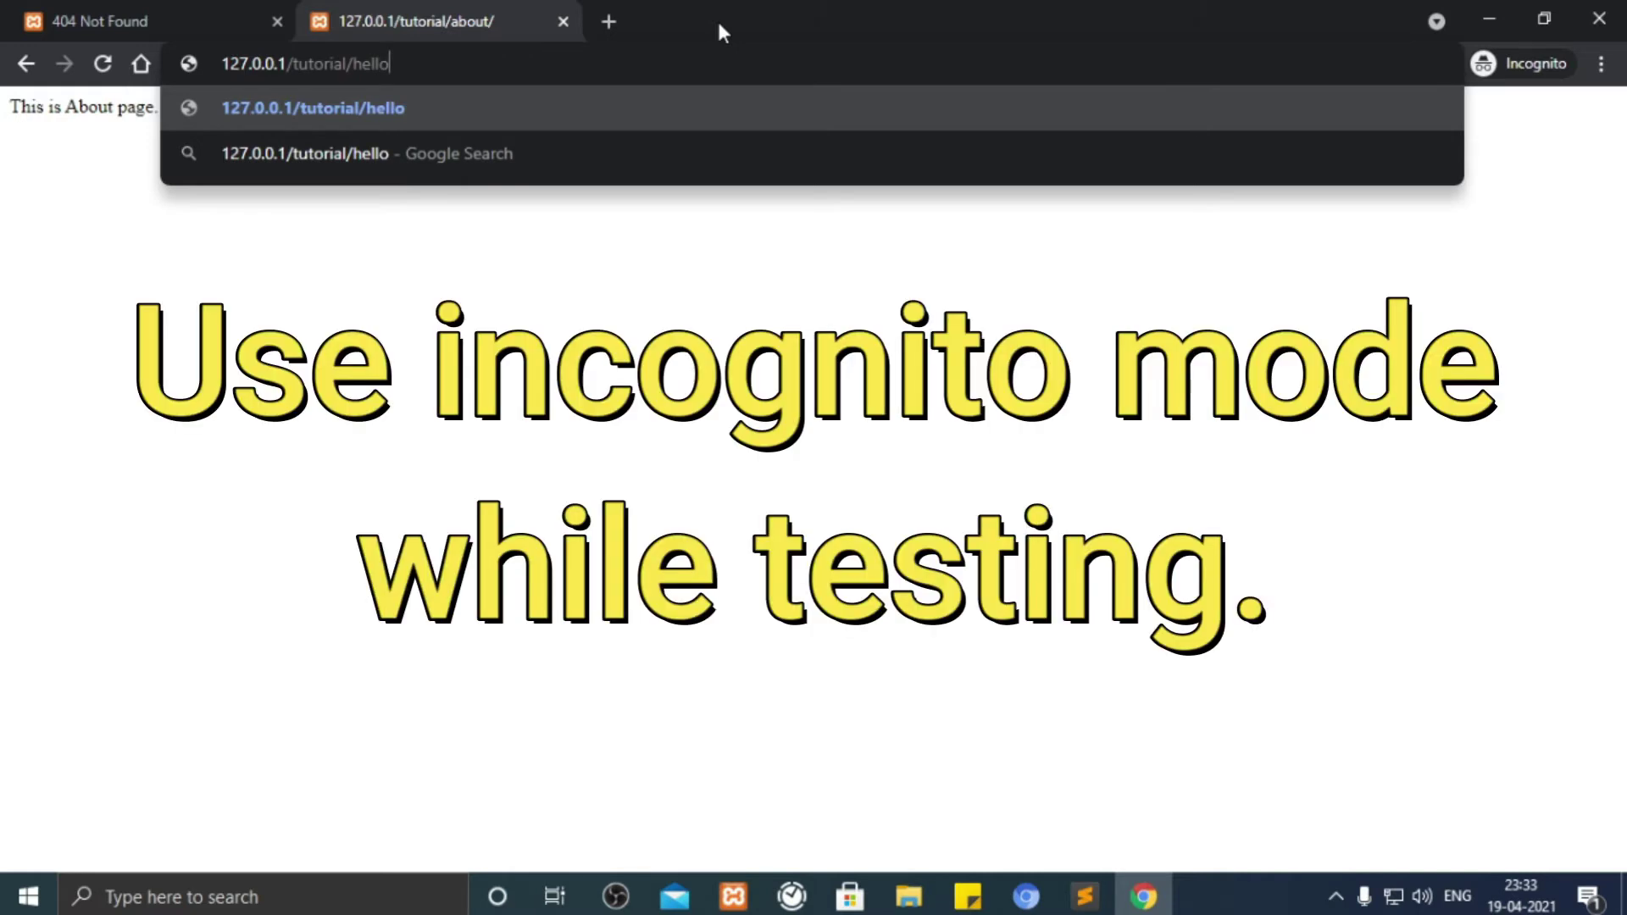
key(Return)
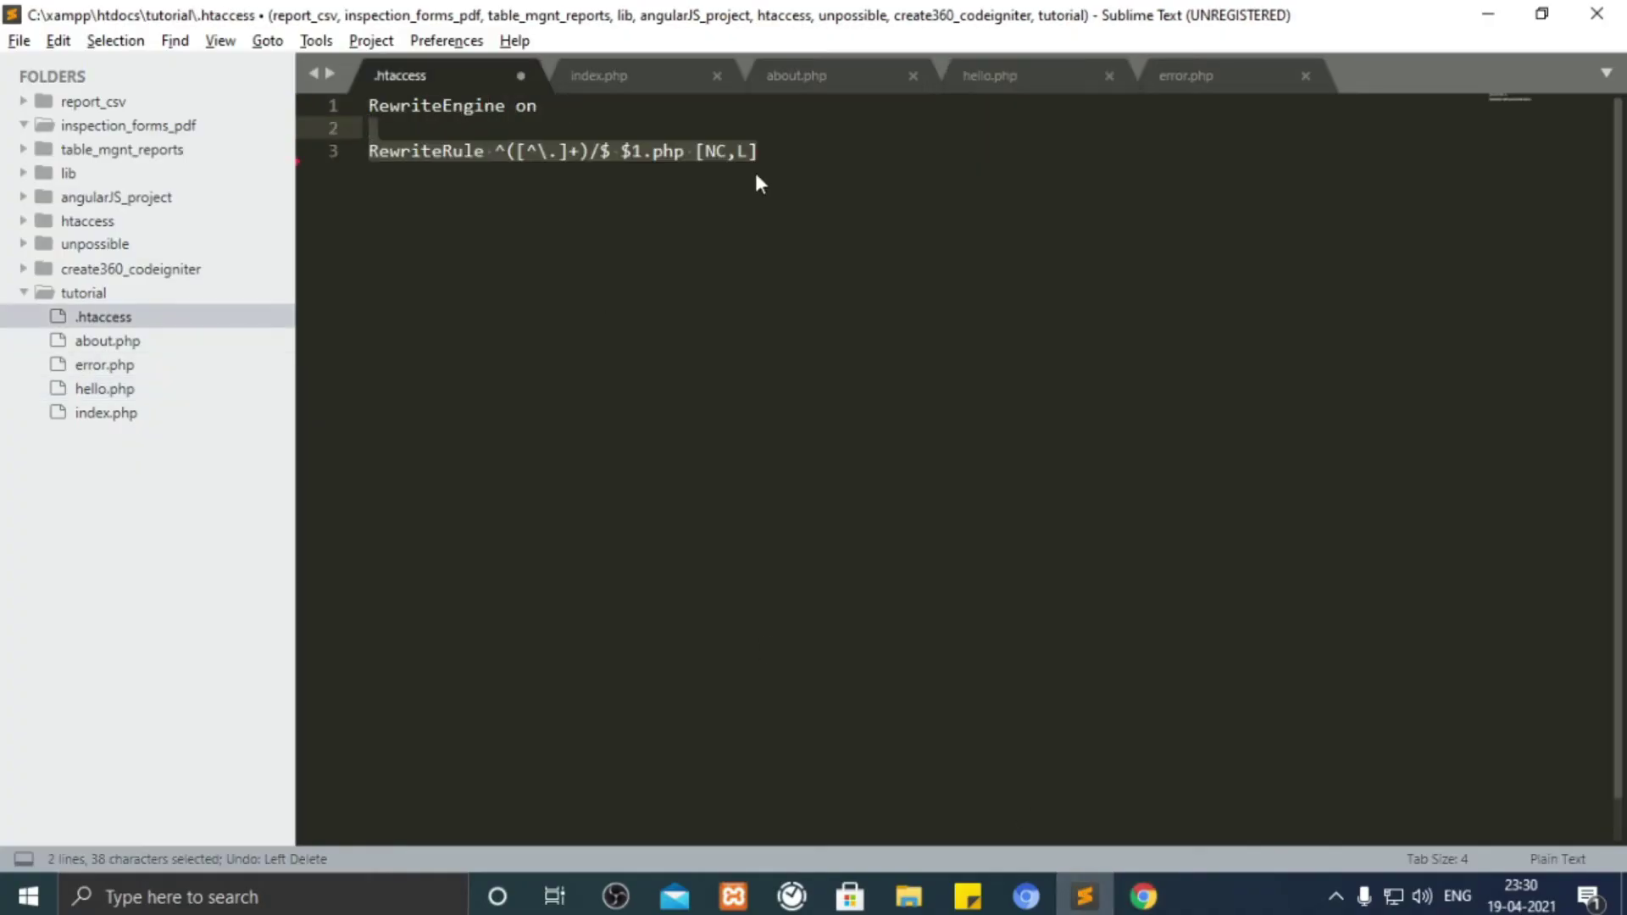
Save .htaccess with its rewrite rule, highlight the rule's $, then return to Chrome's address bar.
click(779, 152)
key(ctrl+s)
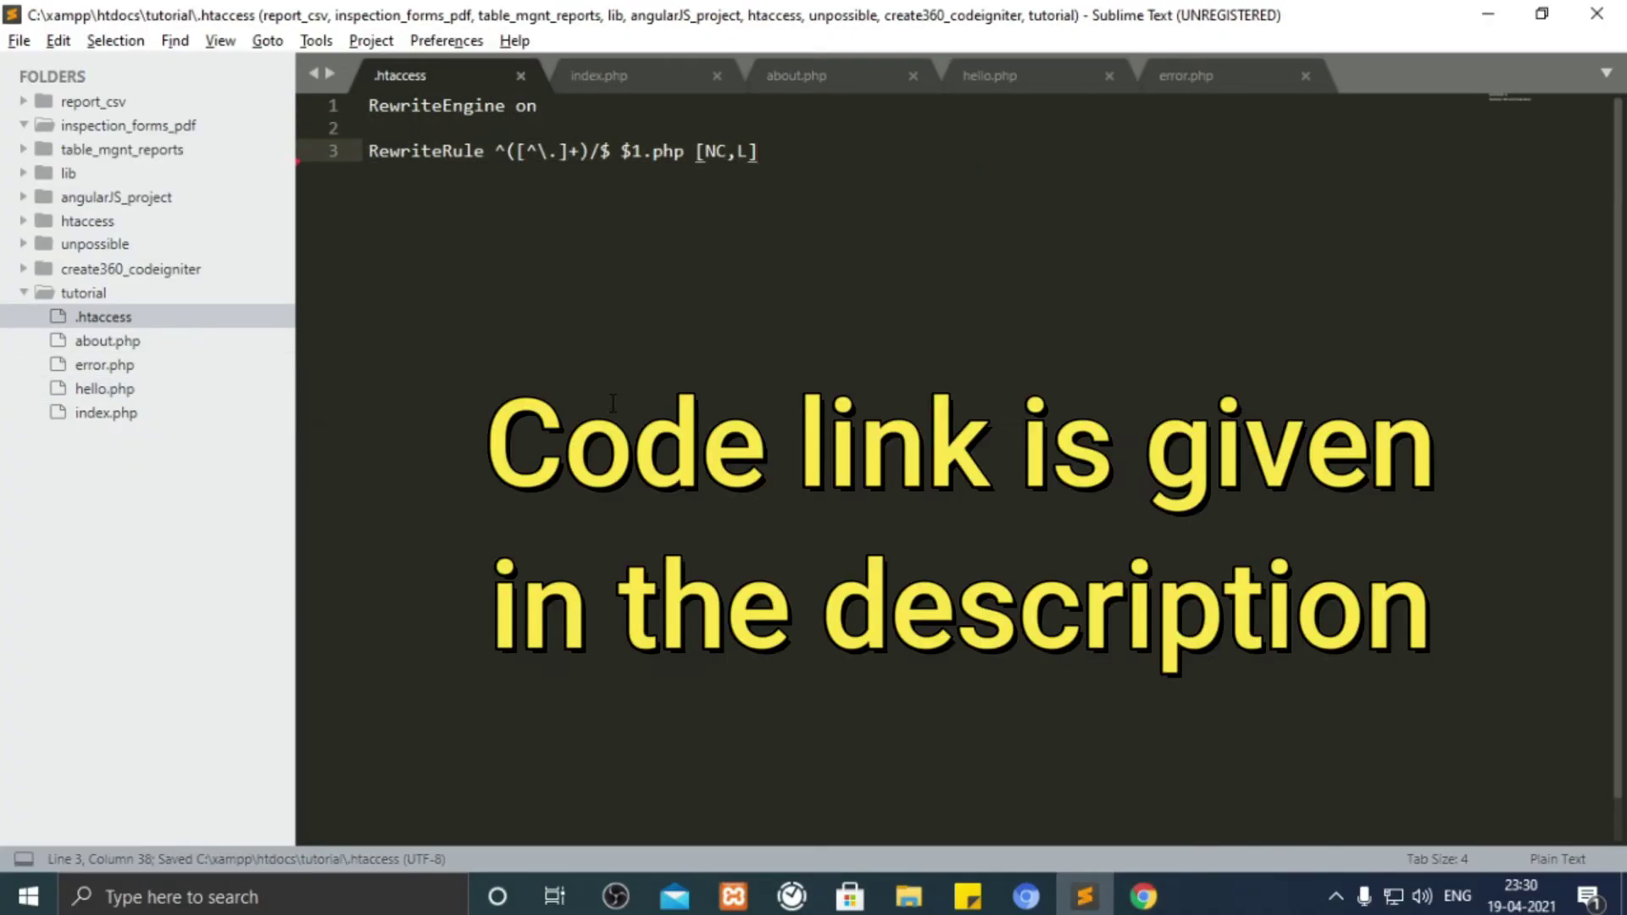
drag(612, 152, 599, 153)
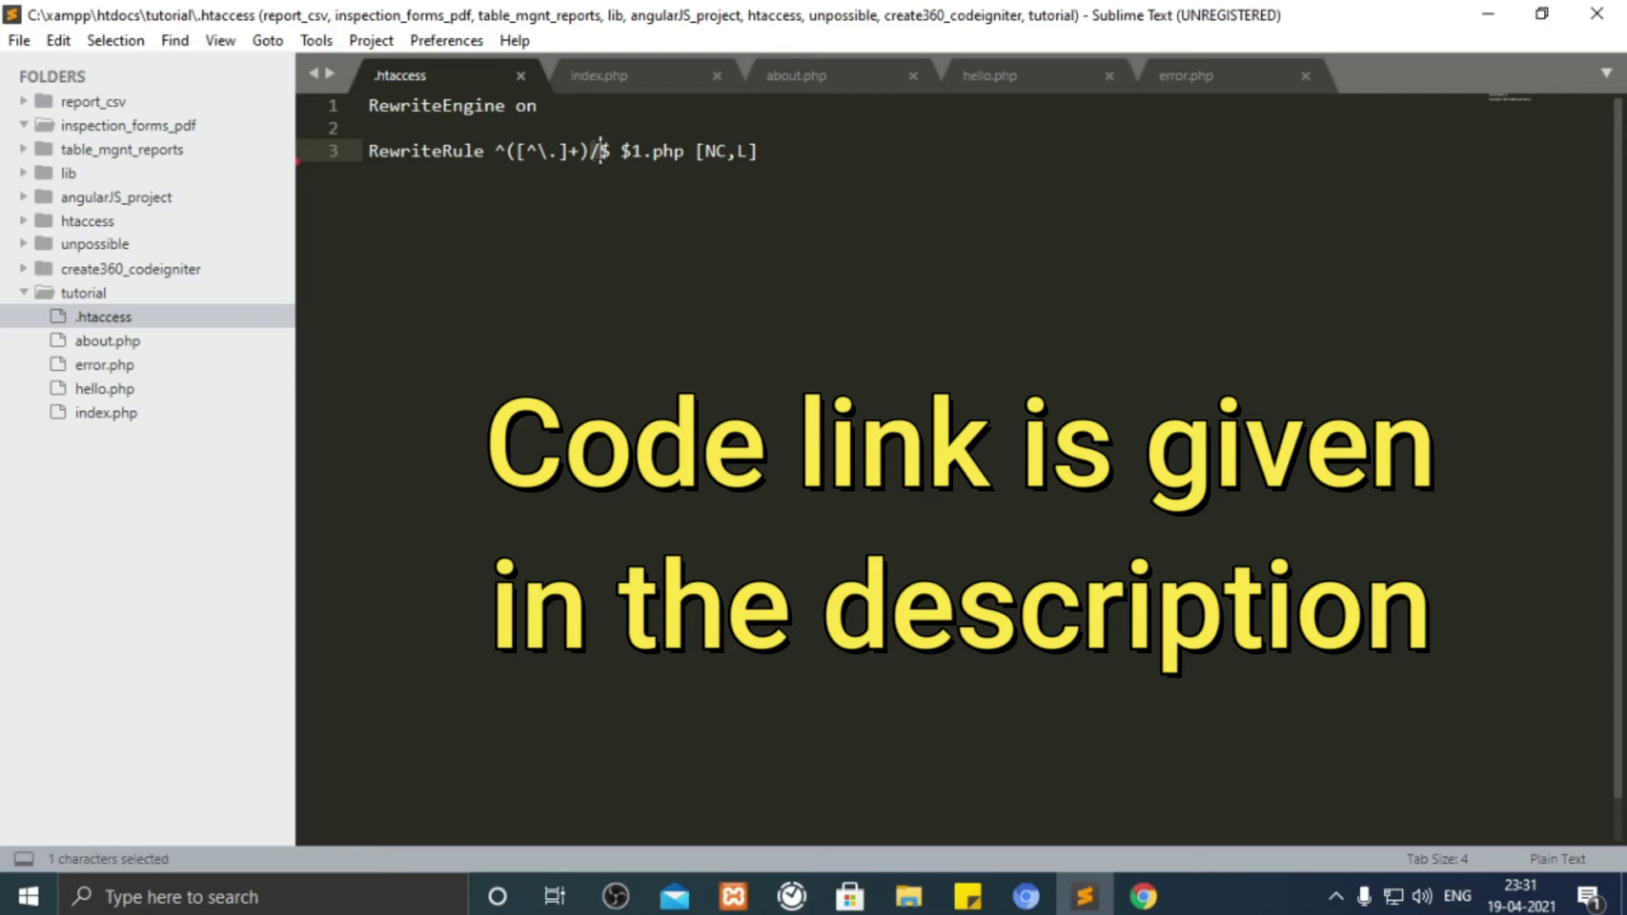
click(618, 236)
key(alt+Tab)
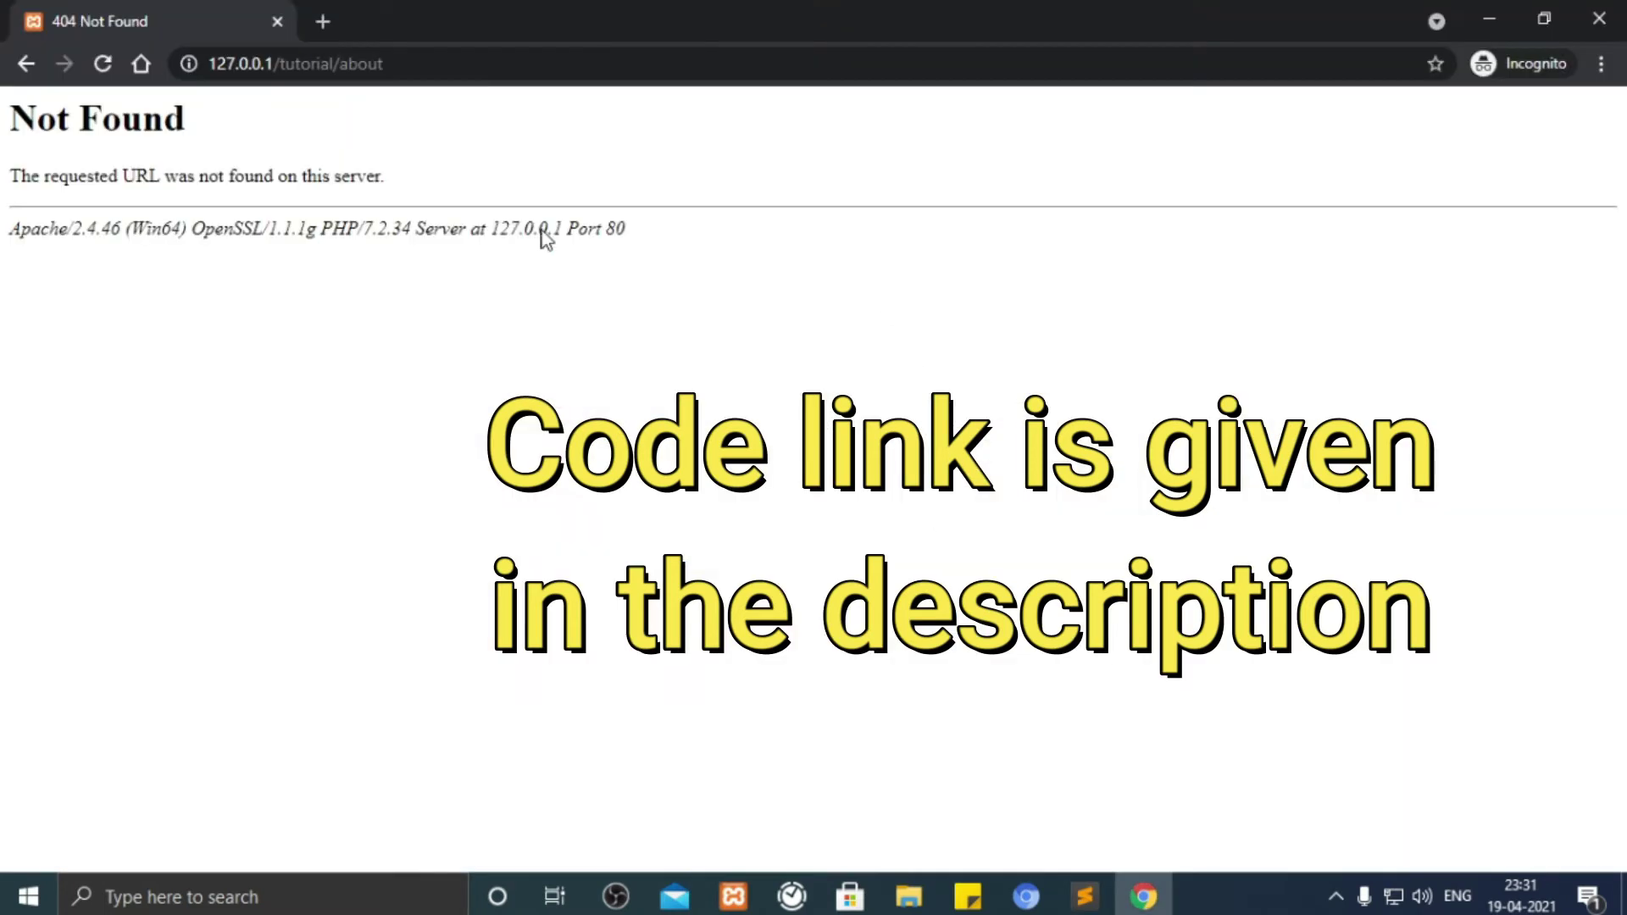
click(471, 64)
text(/)
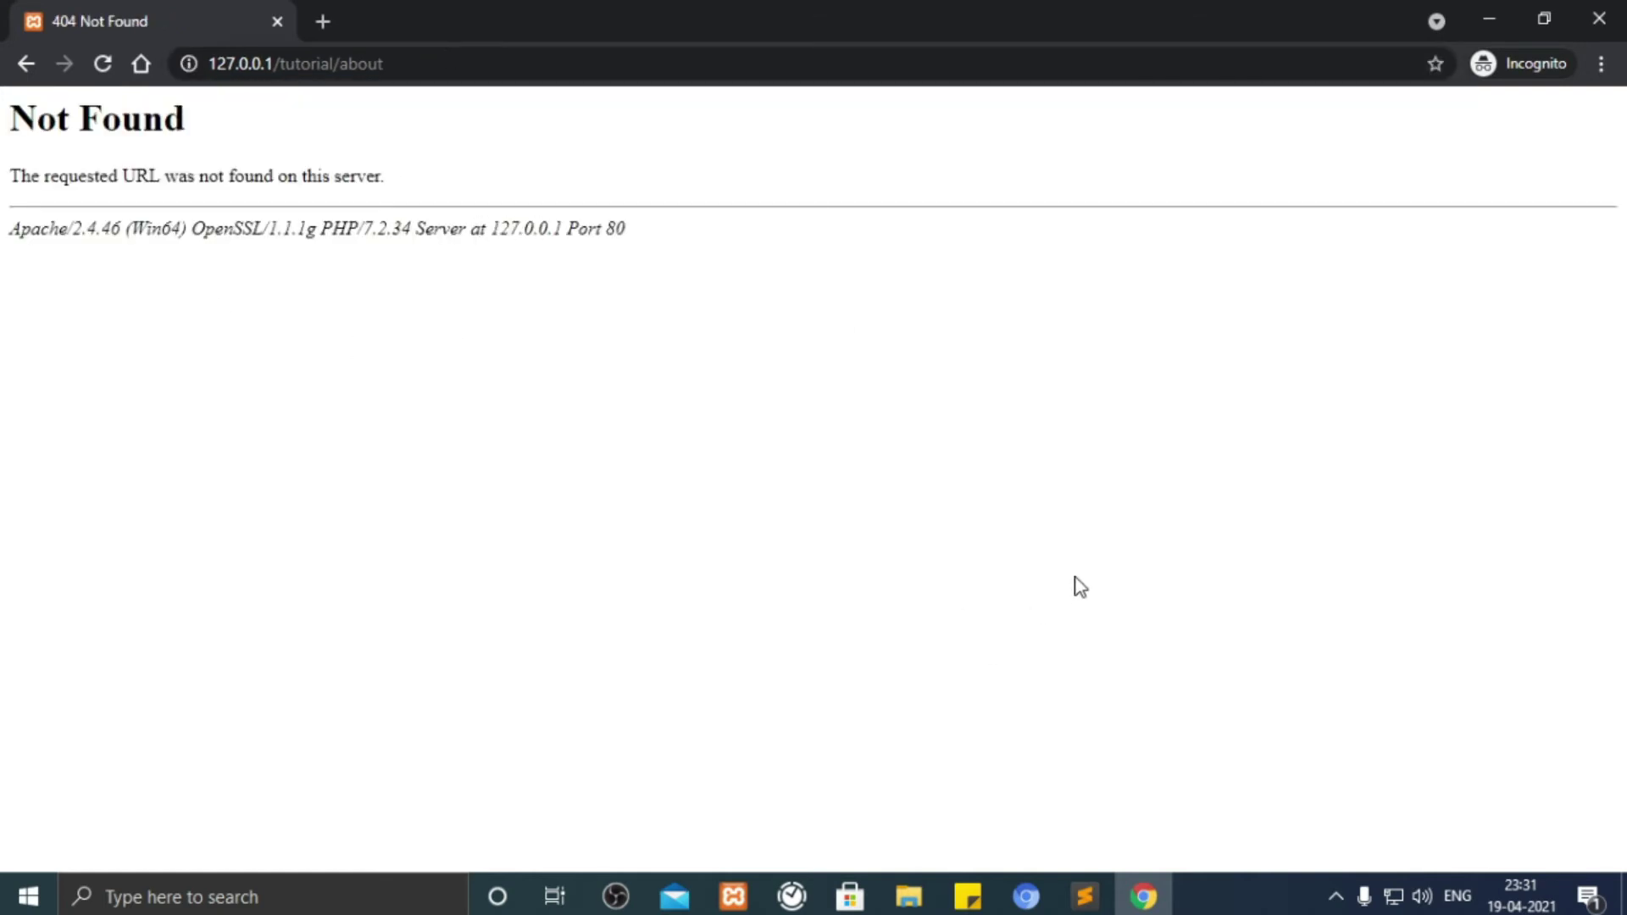
mouse_move(1084, 897)
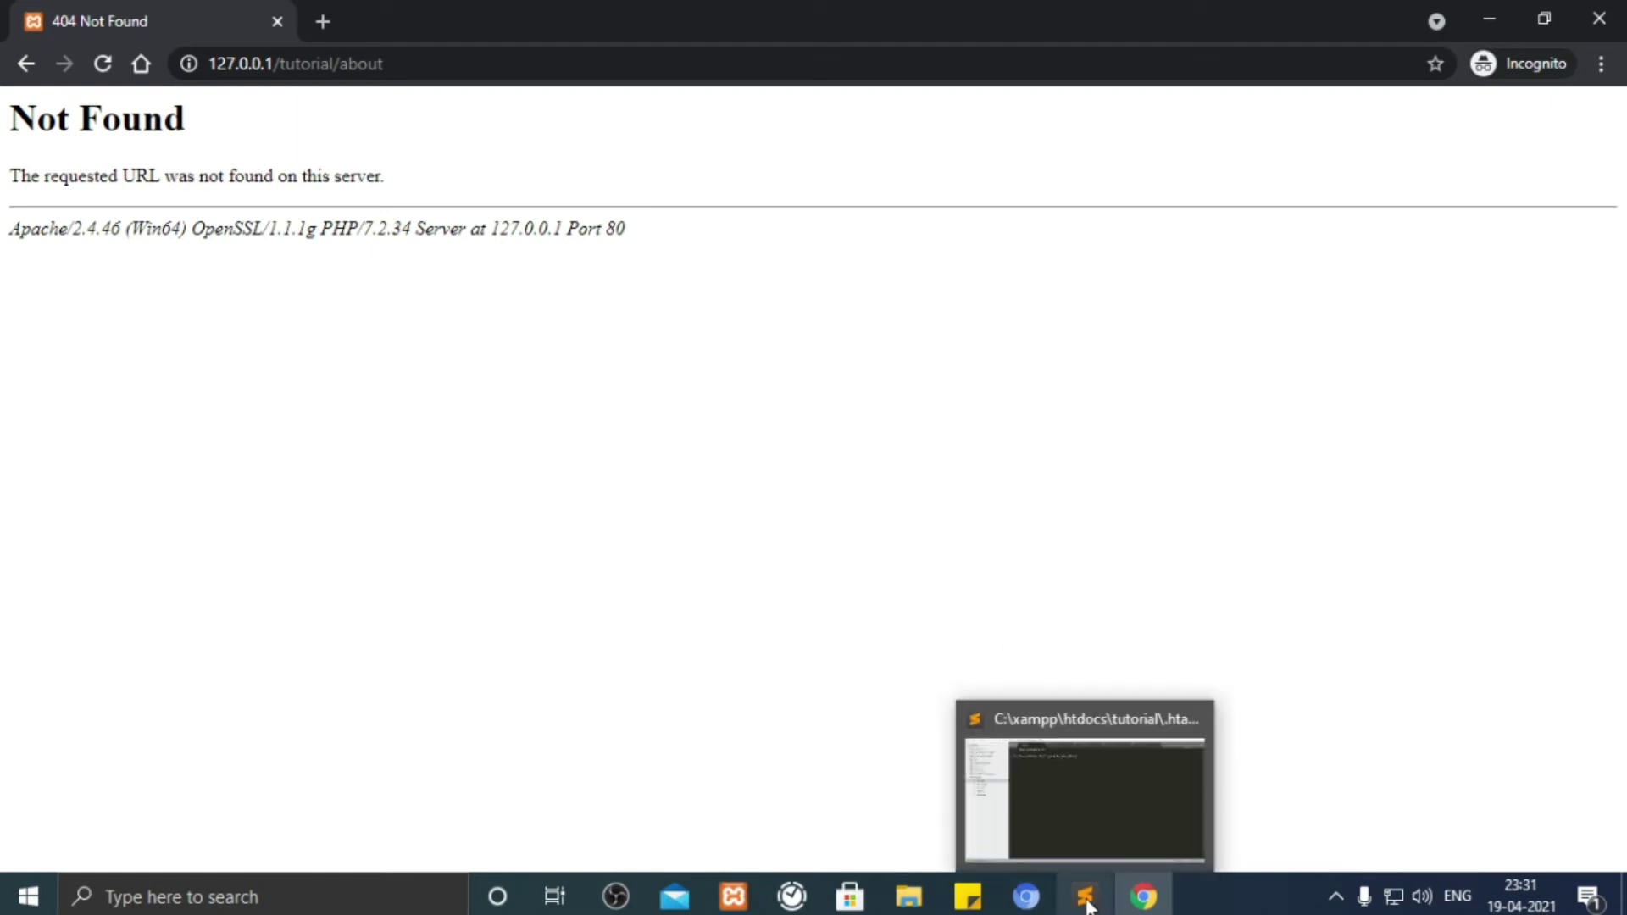
click(1084, 897)
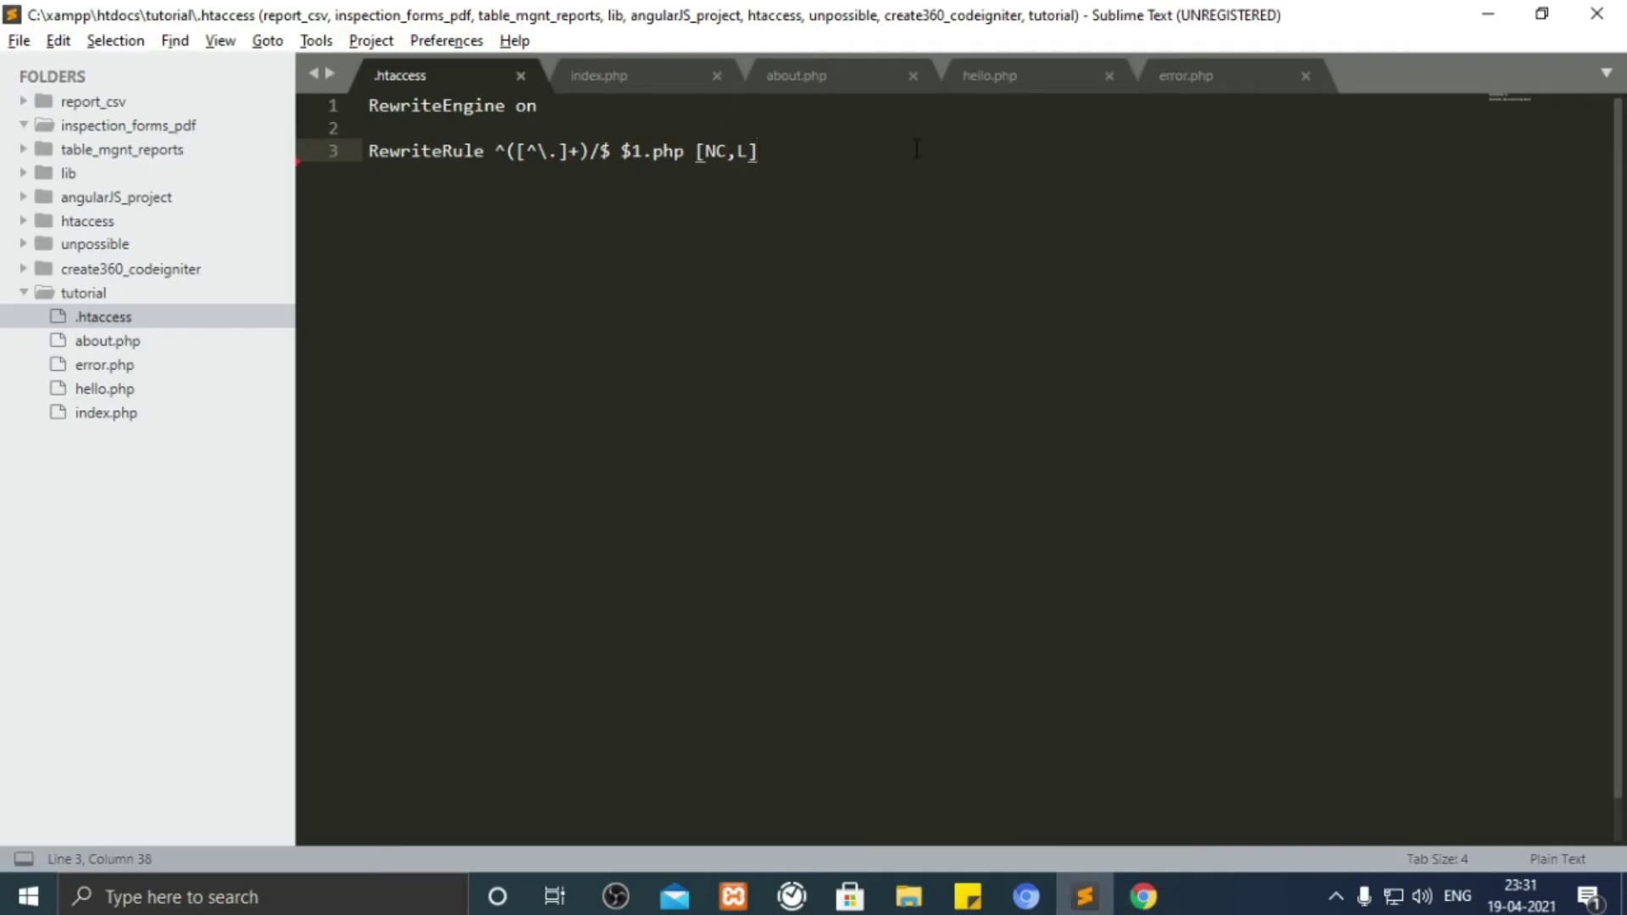
key(Return)
text(ErrorDo)
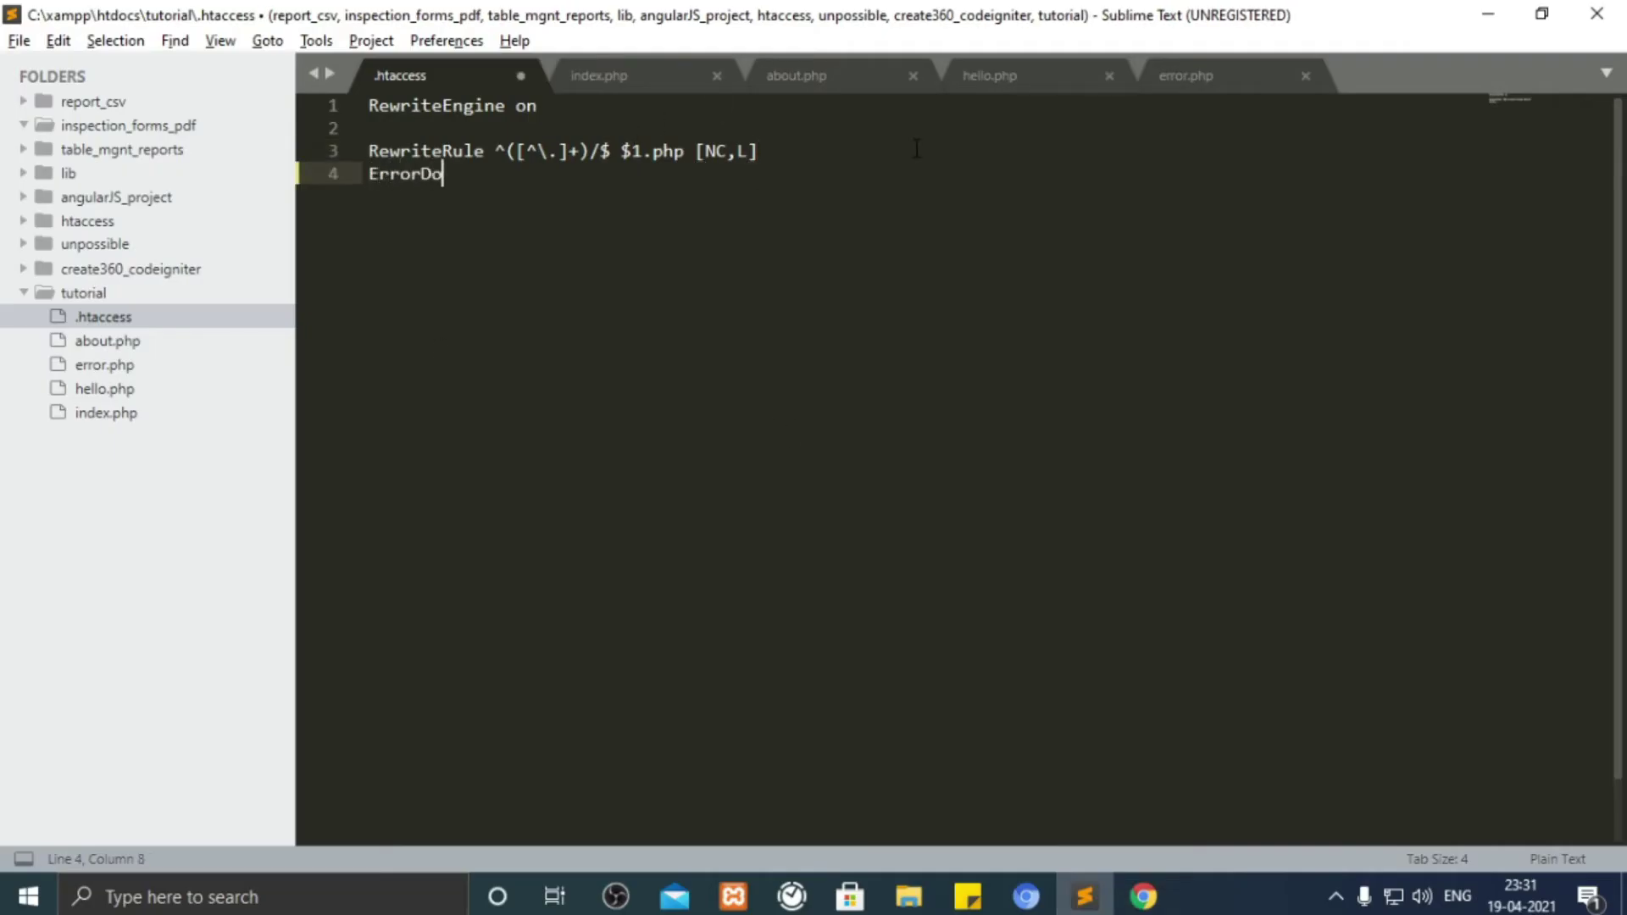
text(cument 404)
key(ctrl+s)
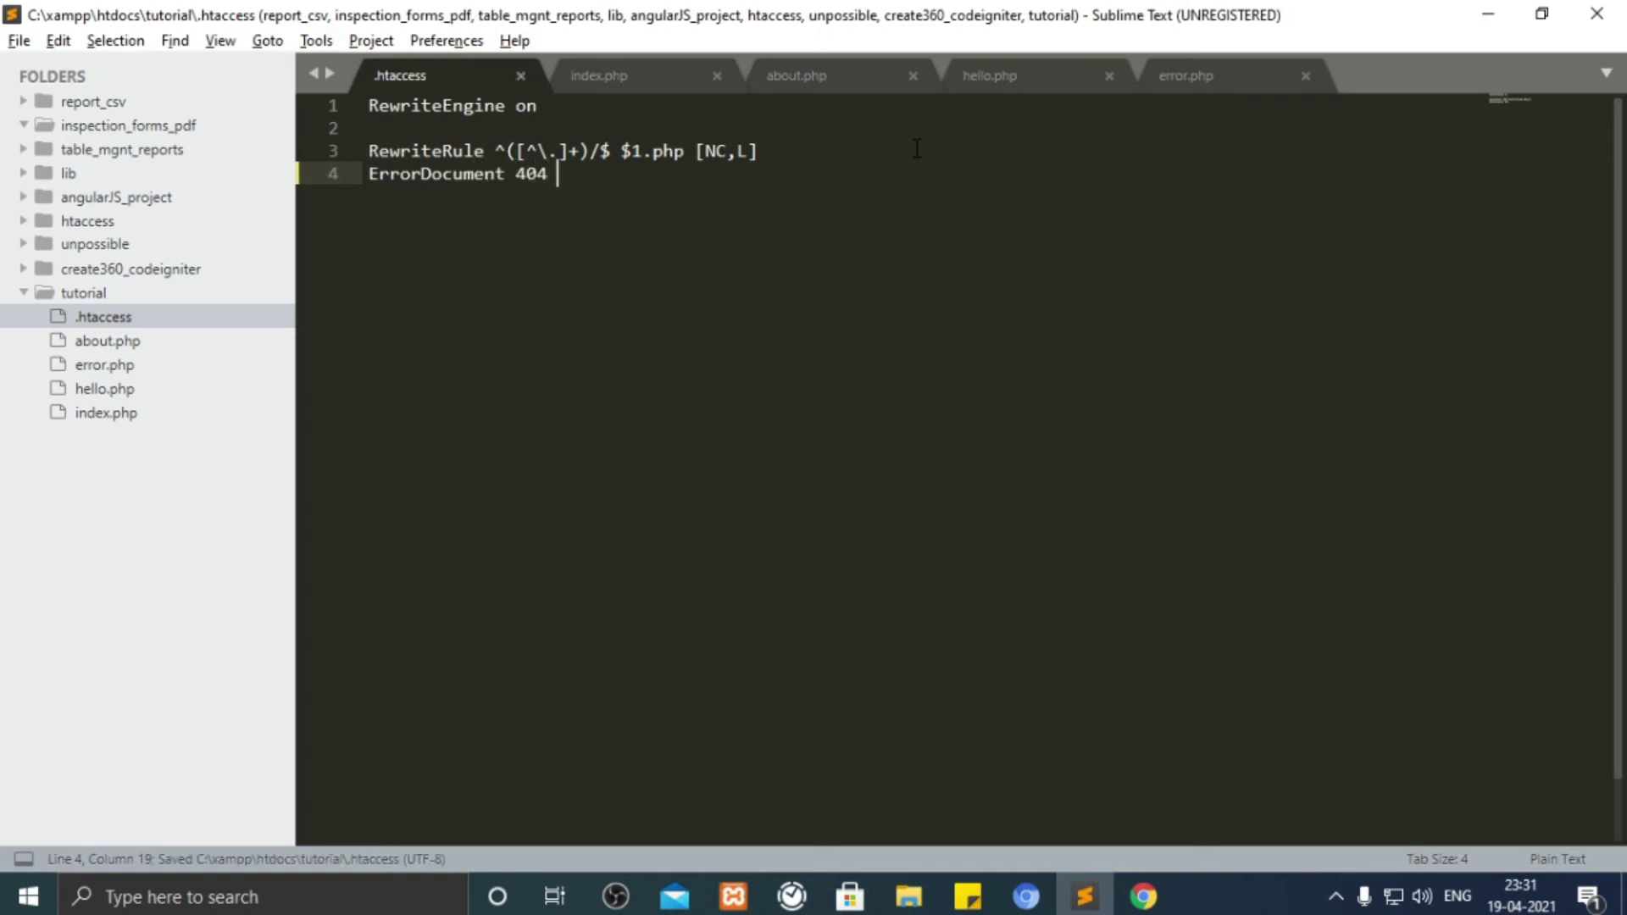
text(http://)
text(%{)
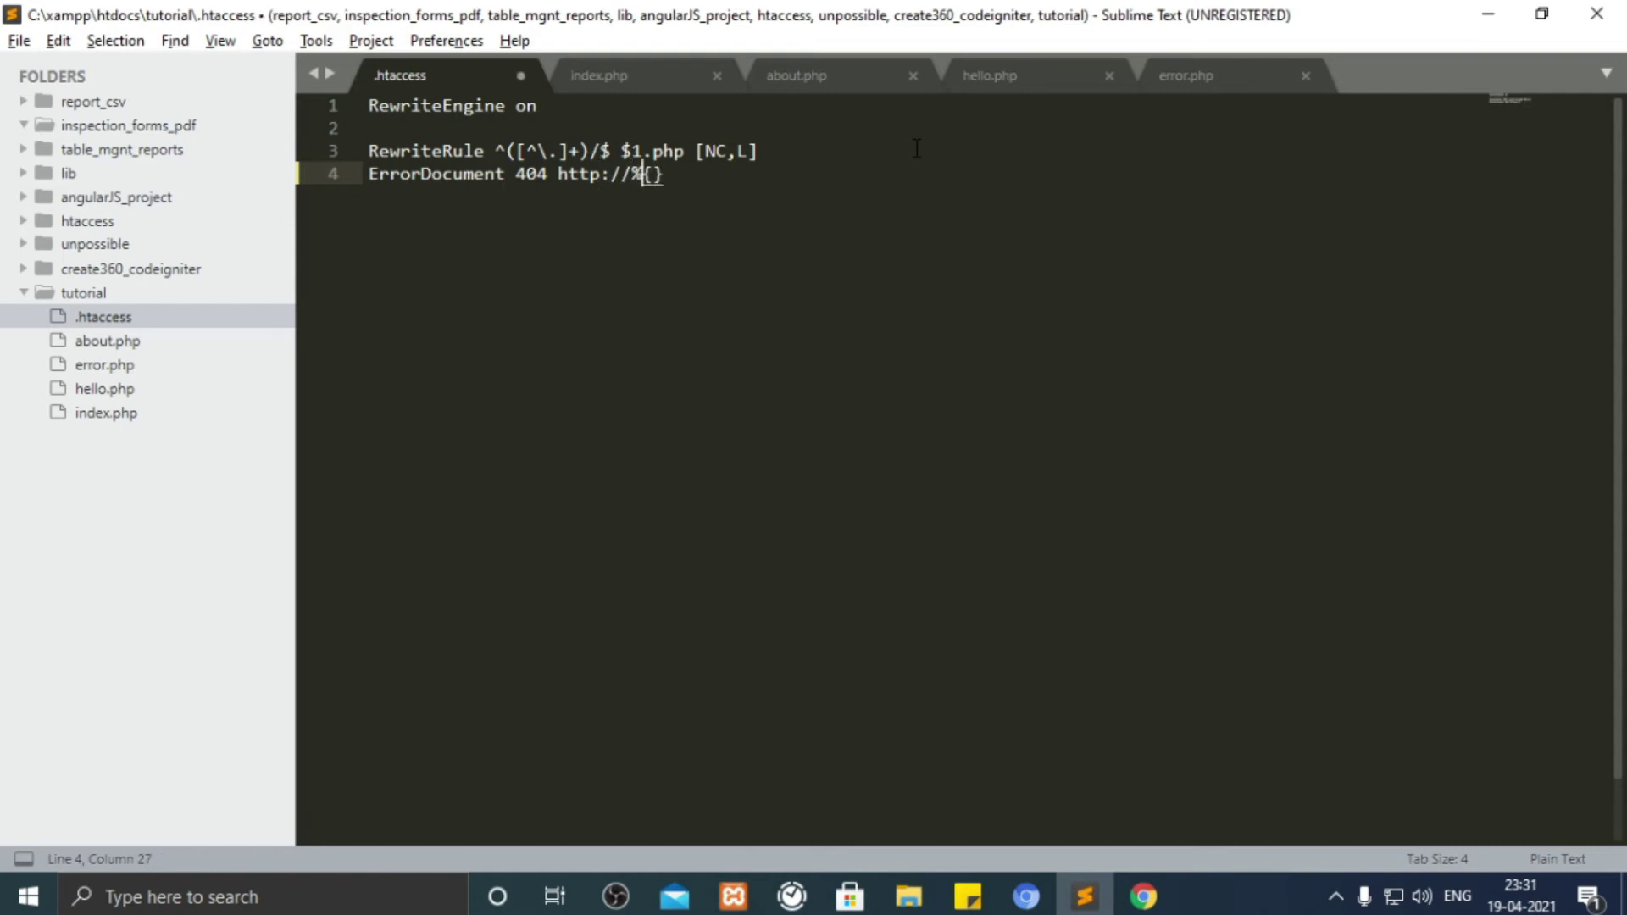
text(HTTP)
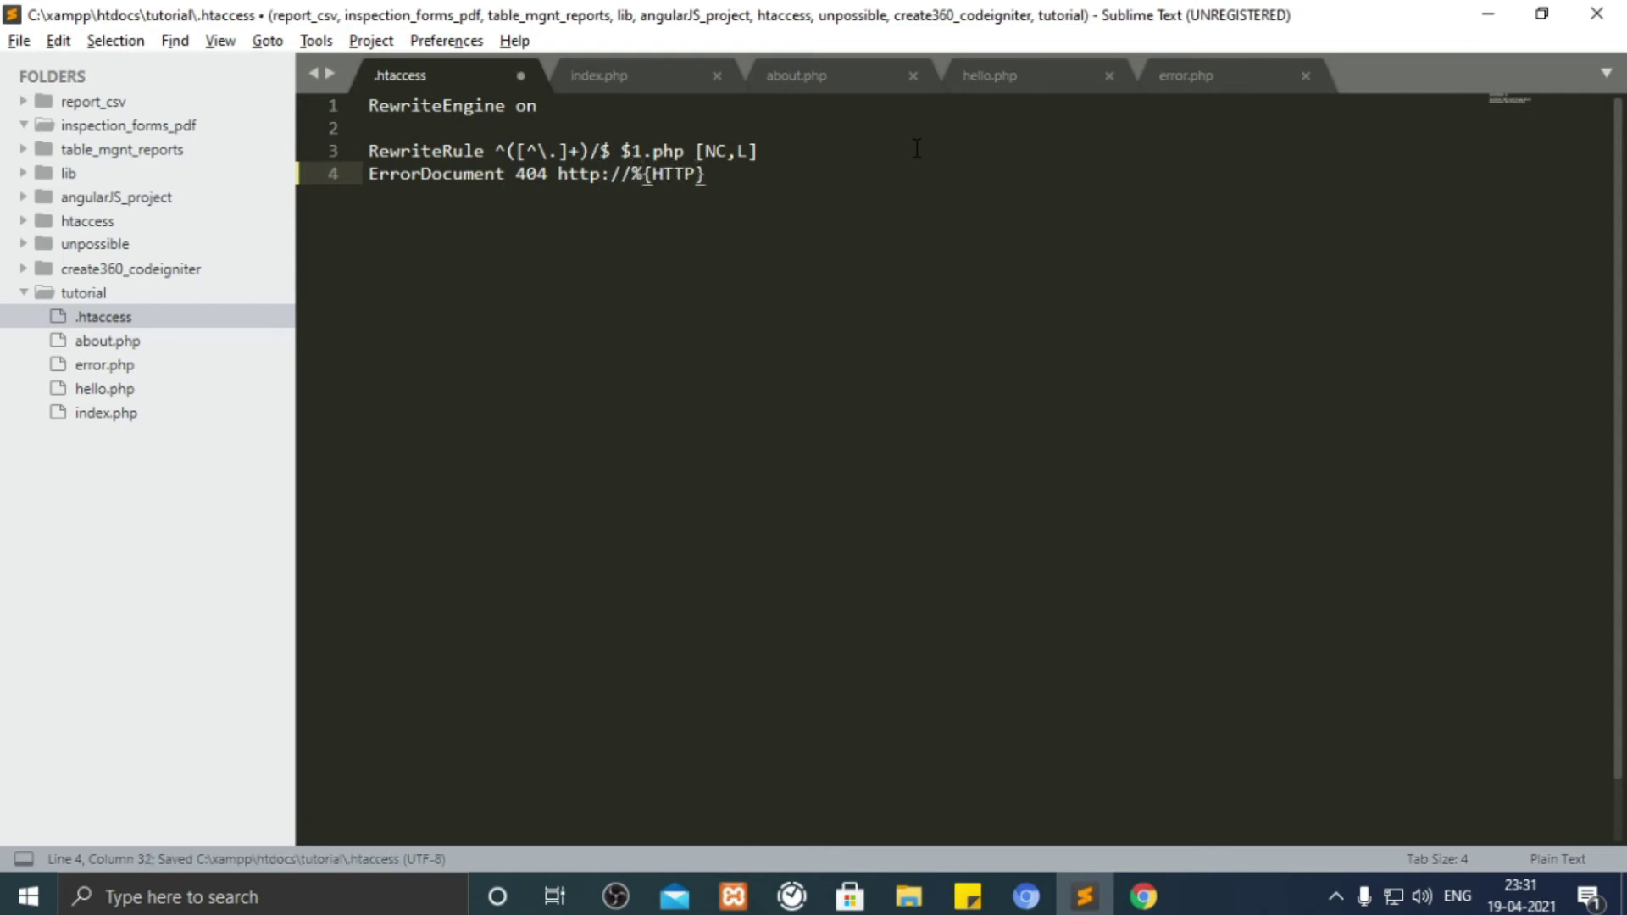
text(_HOST})
key(ctrl+s)
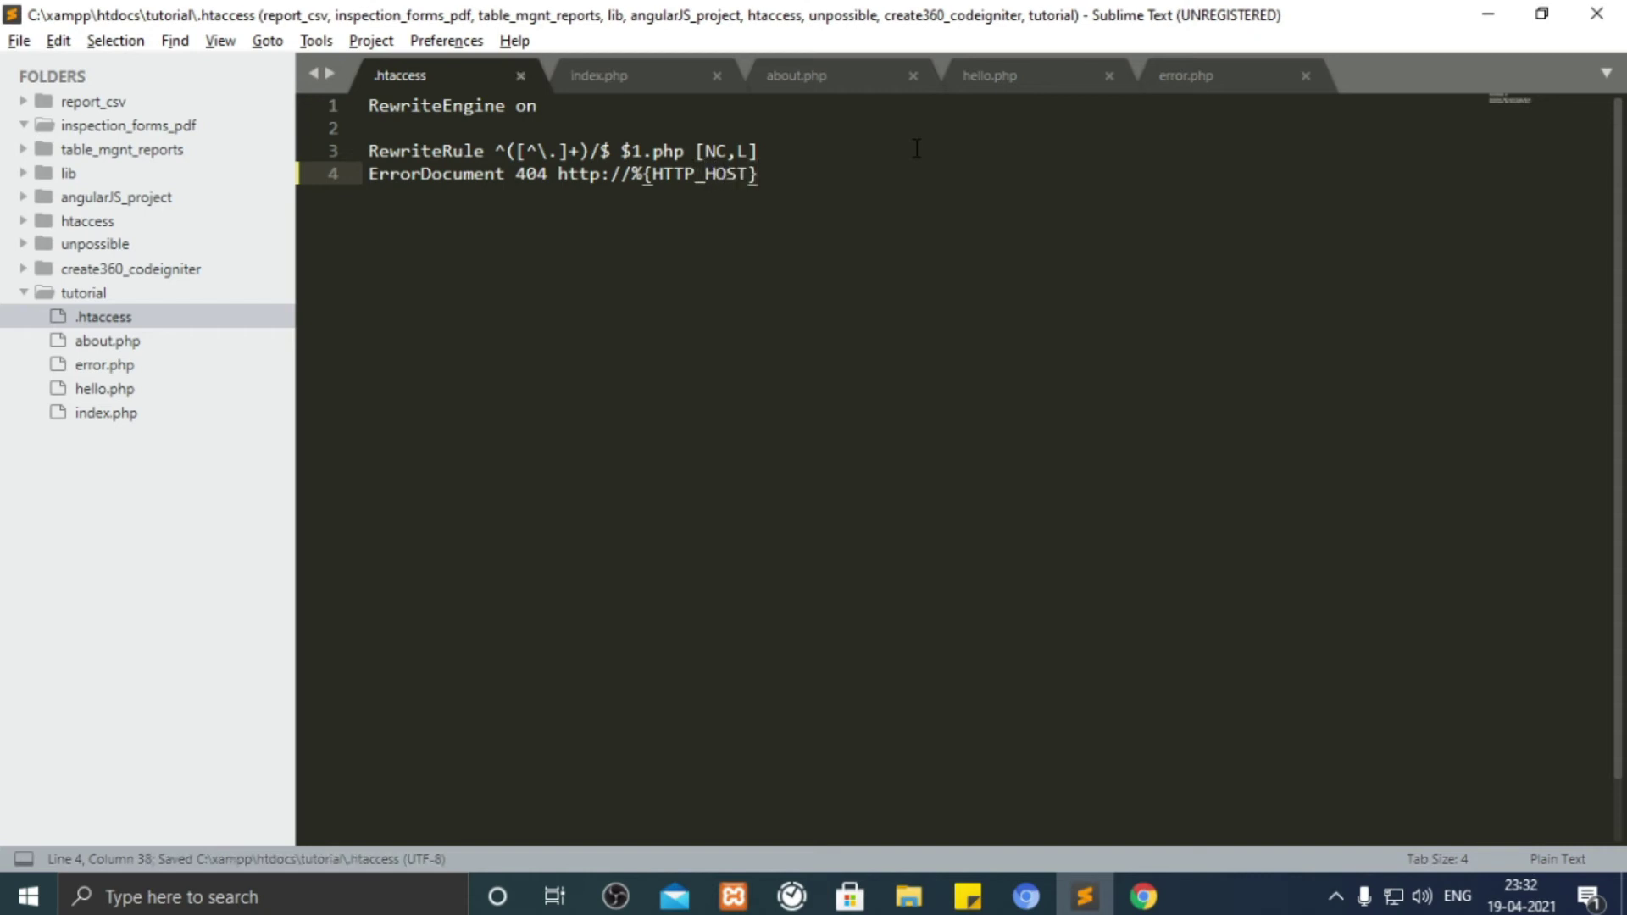
text(/)
key(ctrl+s)
text(tutori)
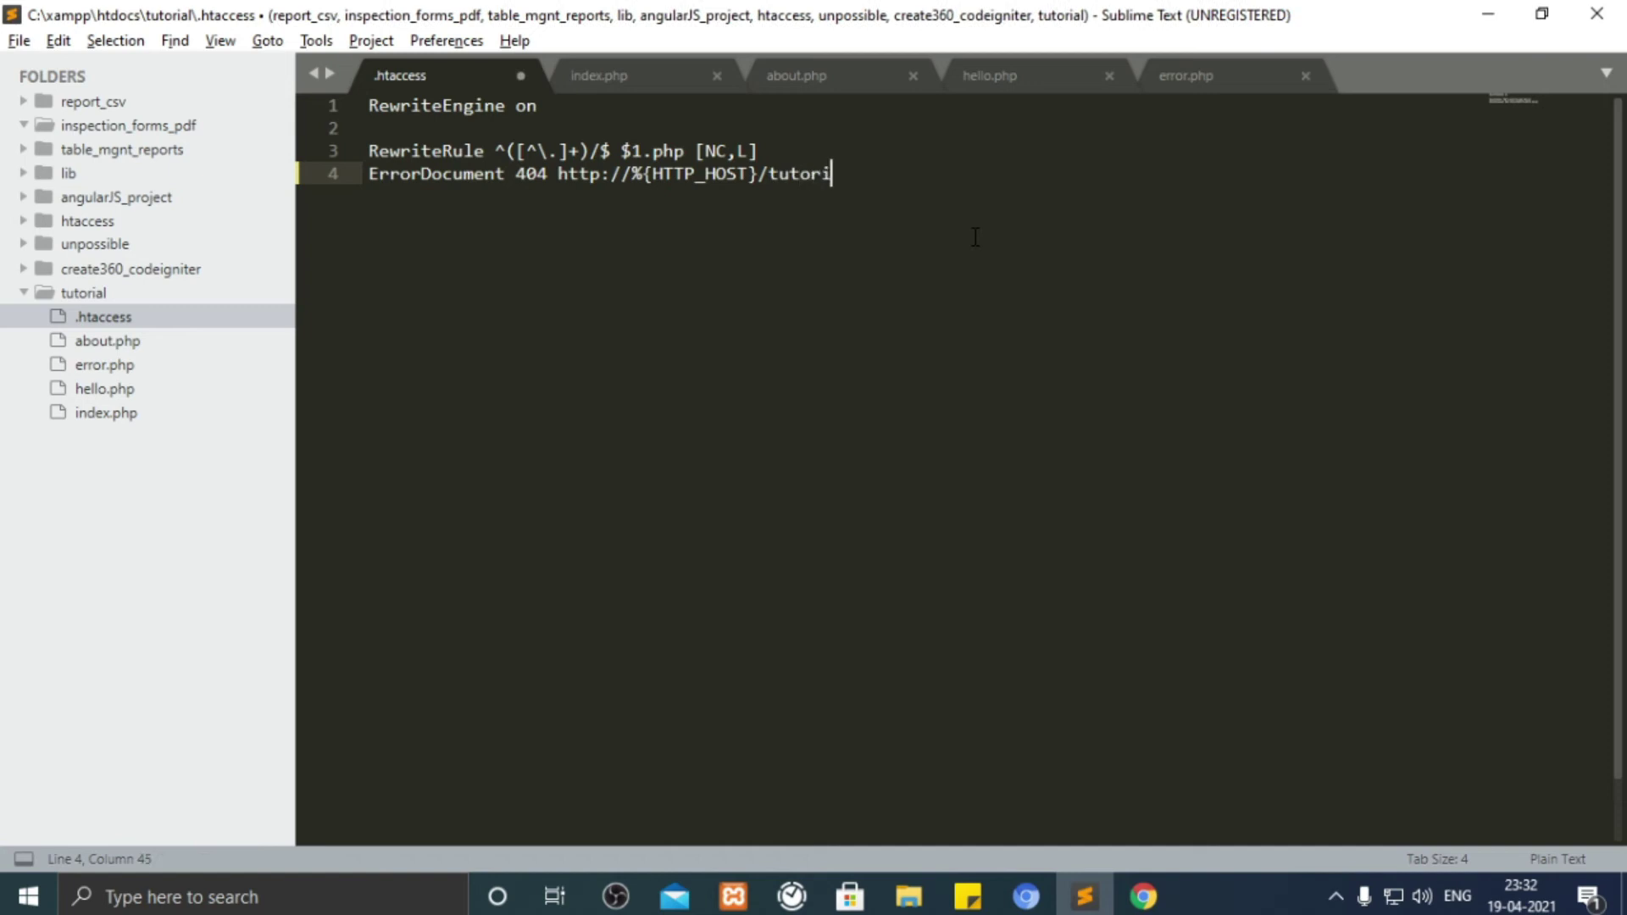
text(al/)
key(ctrl+s)
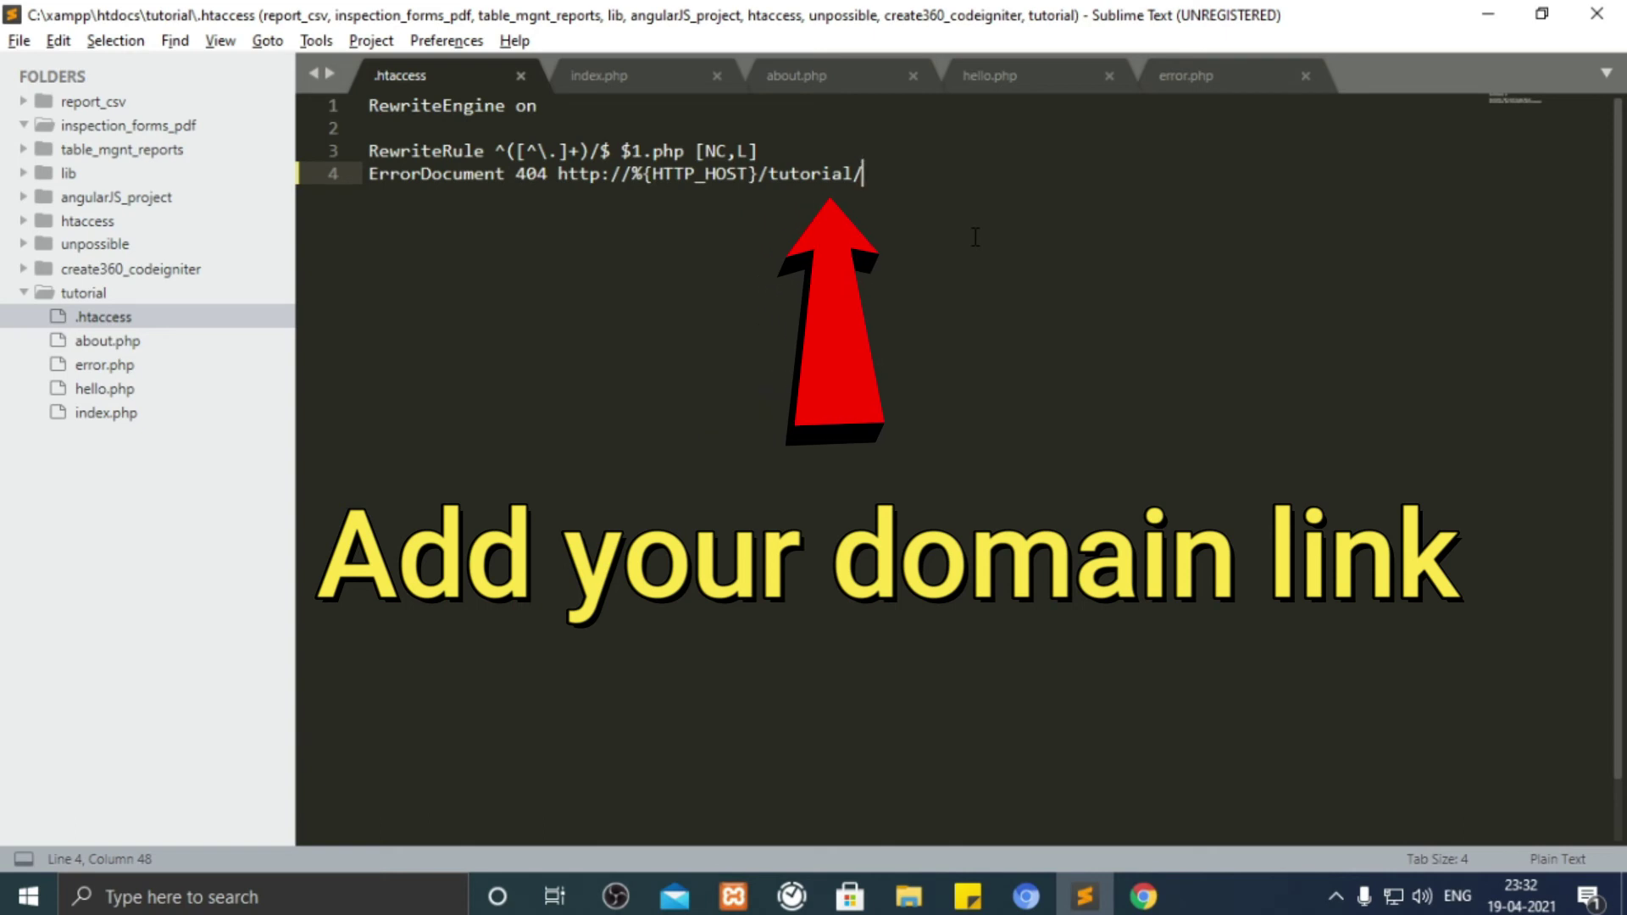
click(110, 365)
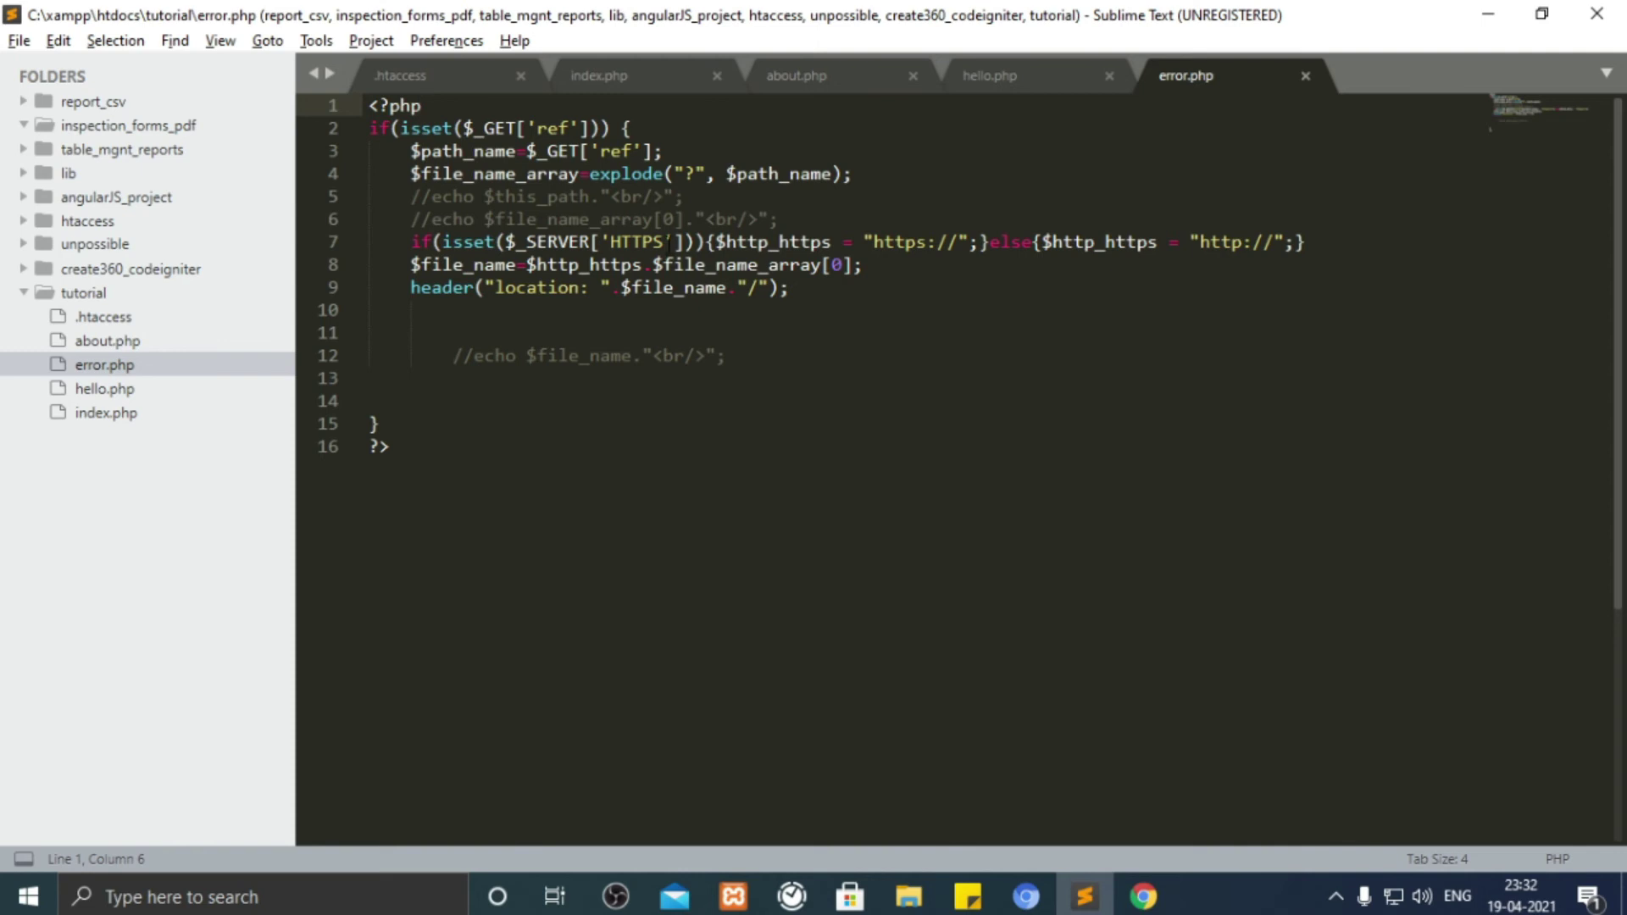
click(435, 75)
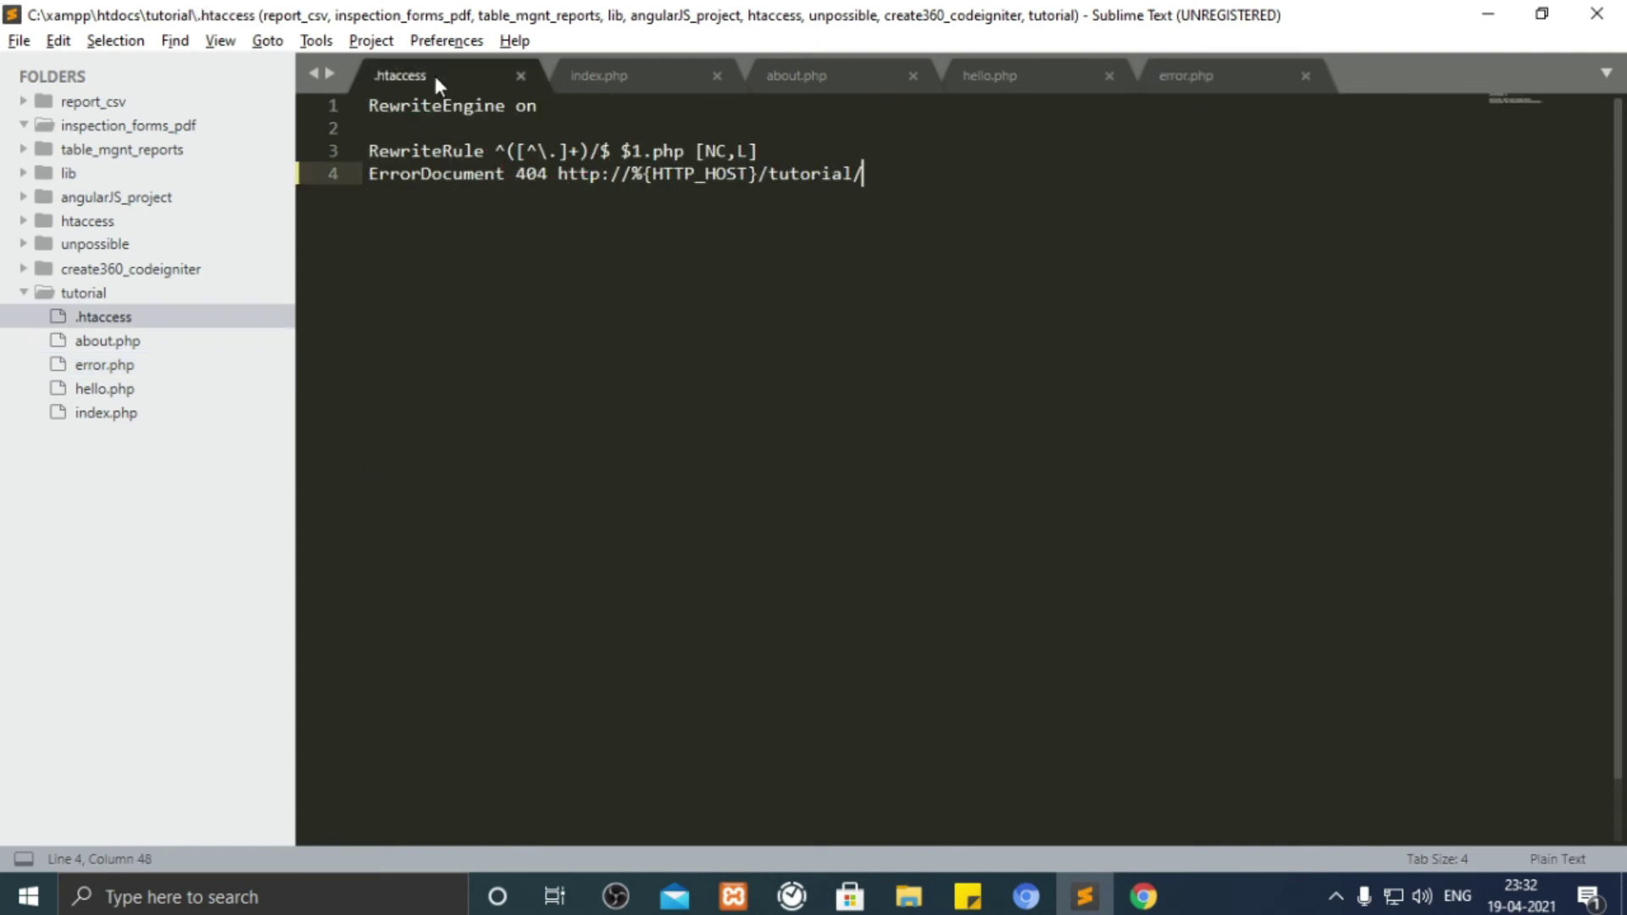
text(error.php)
Change the 404 target to error.php?ref= plus two pasted %{HTTP_HOST} copies, renaming the second to REQUEST_URI.
key(ctrl+s)
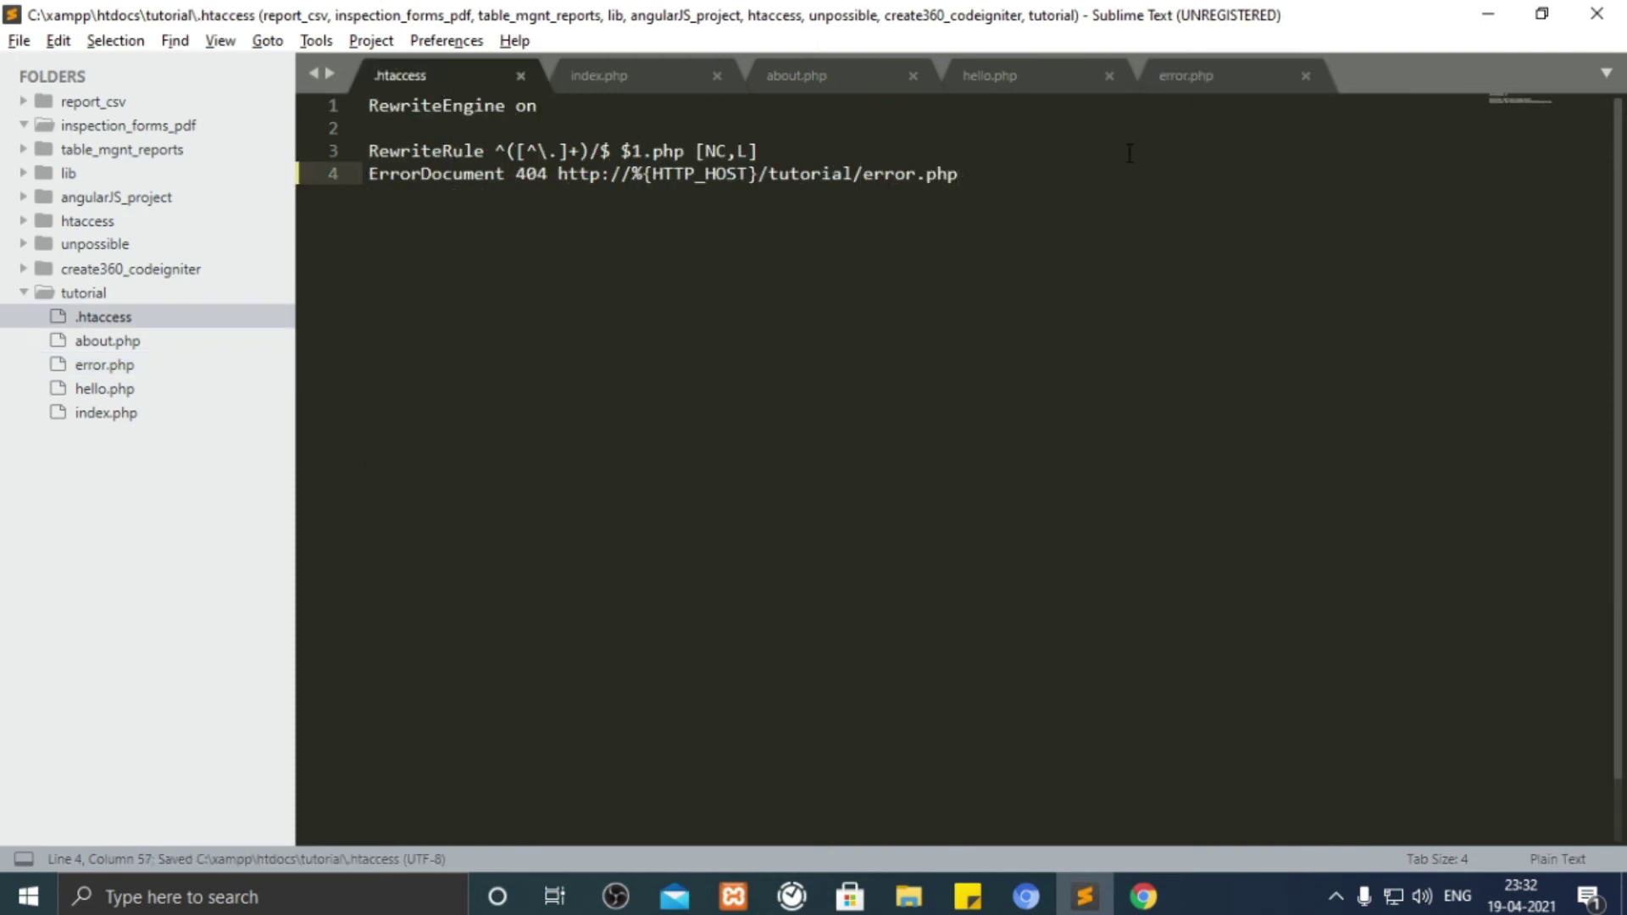
text(?)
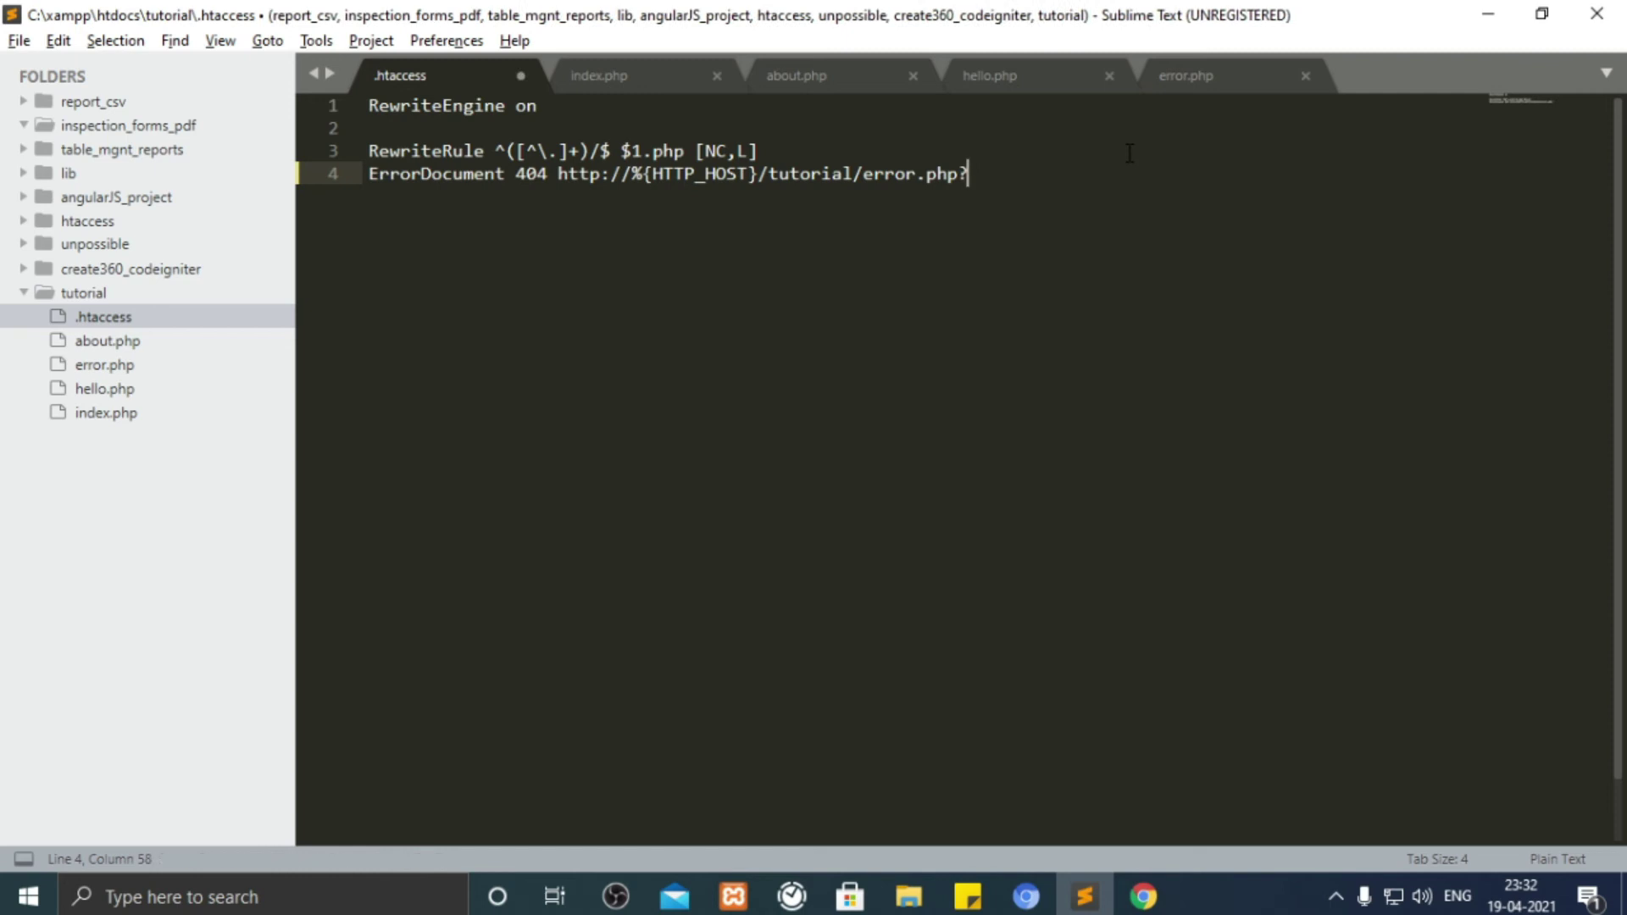
text(ref=)
key(ctrl+s)
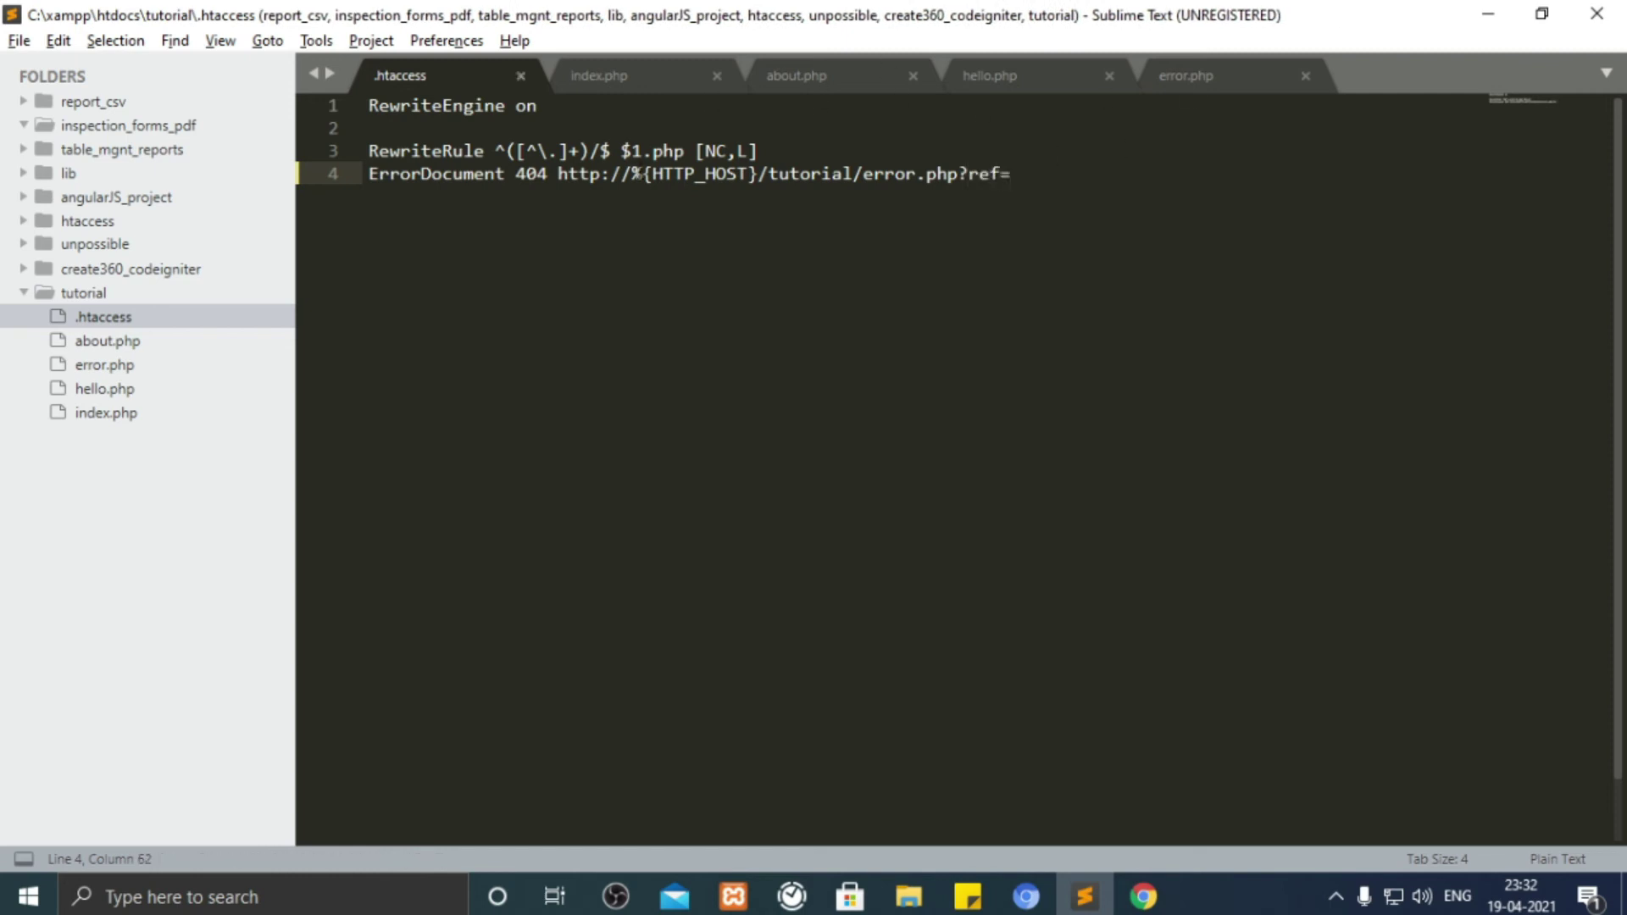
drag(633, 173, 759, 173)
key(ctrl+c)
key(End)
key(ctrl+v)
key(ctrl+s)
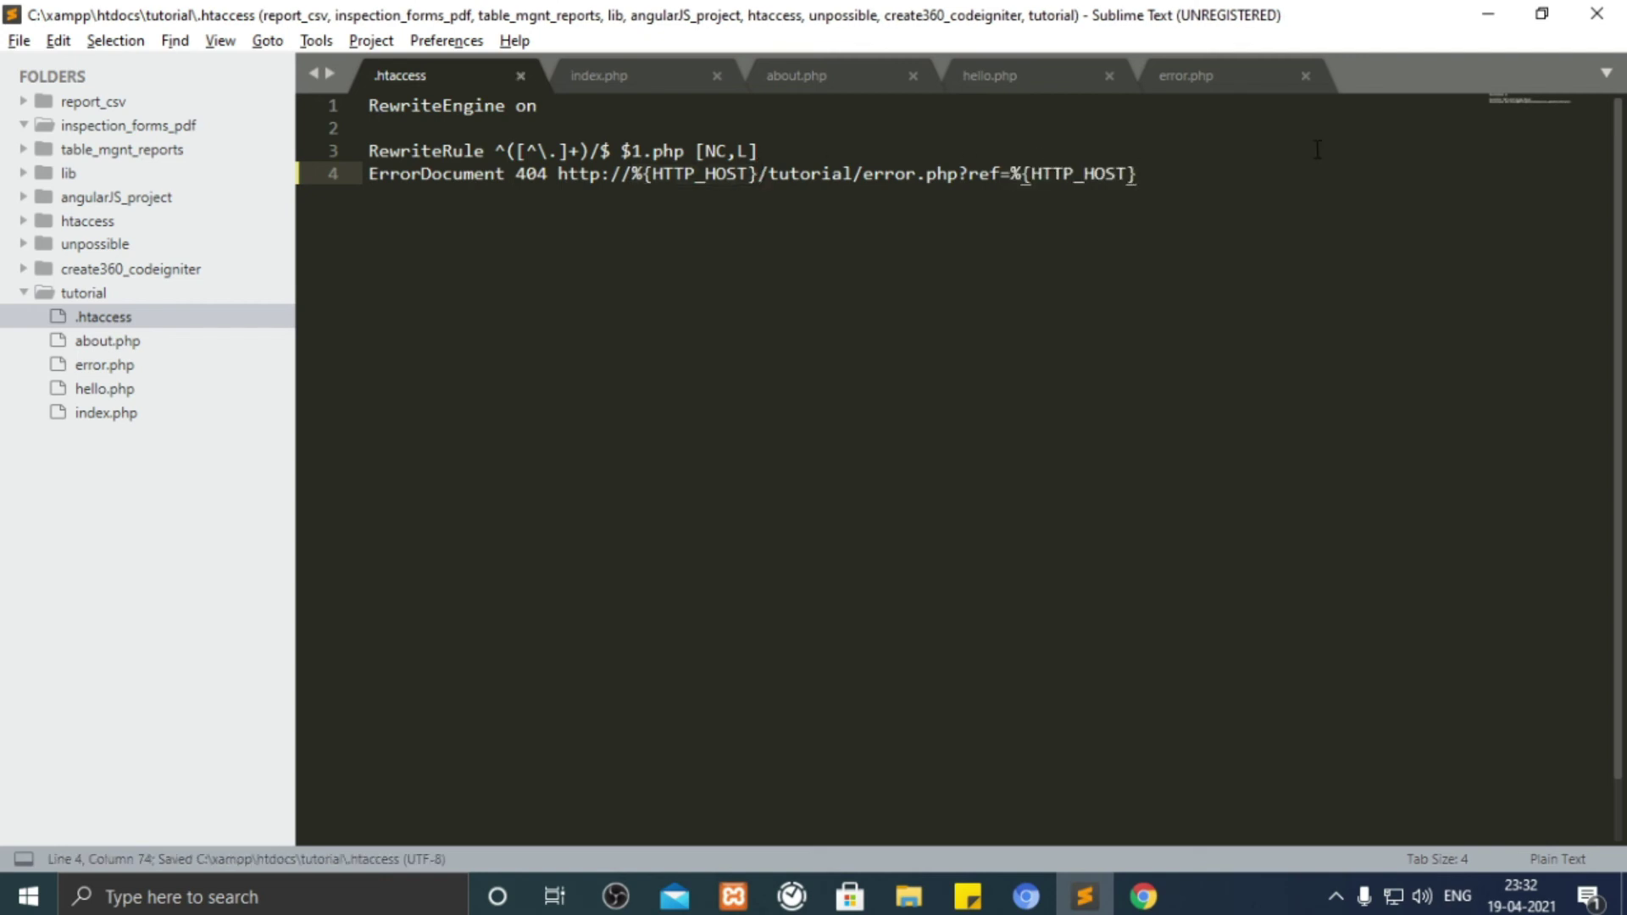
key(ctrl+v)
key(Left)
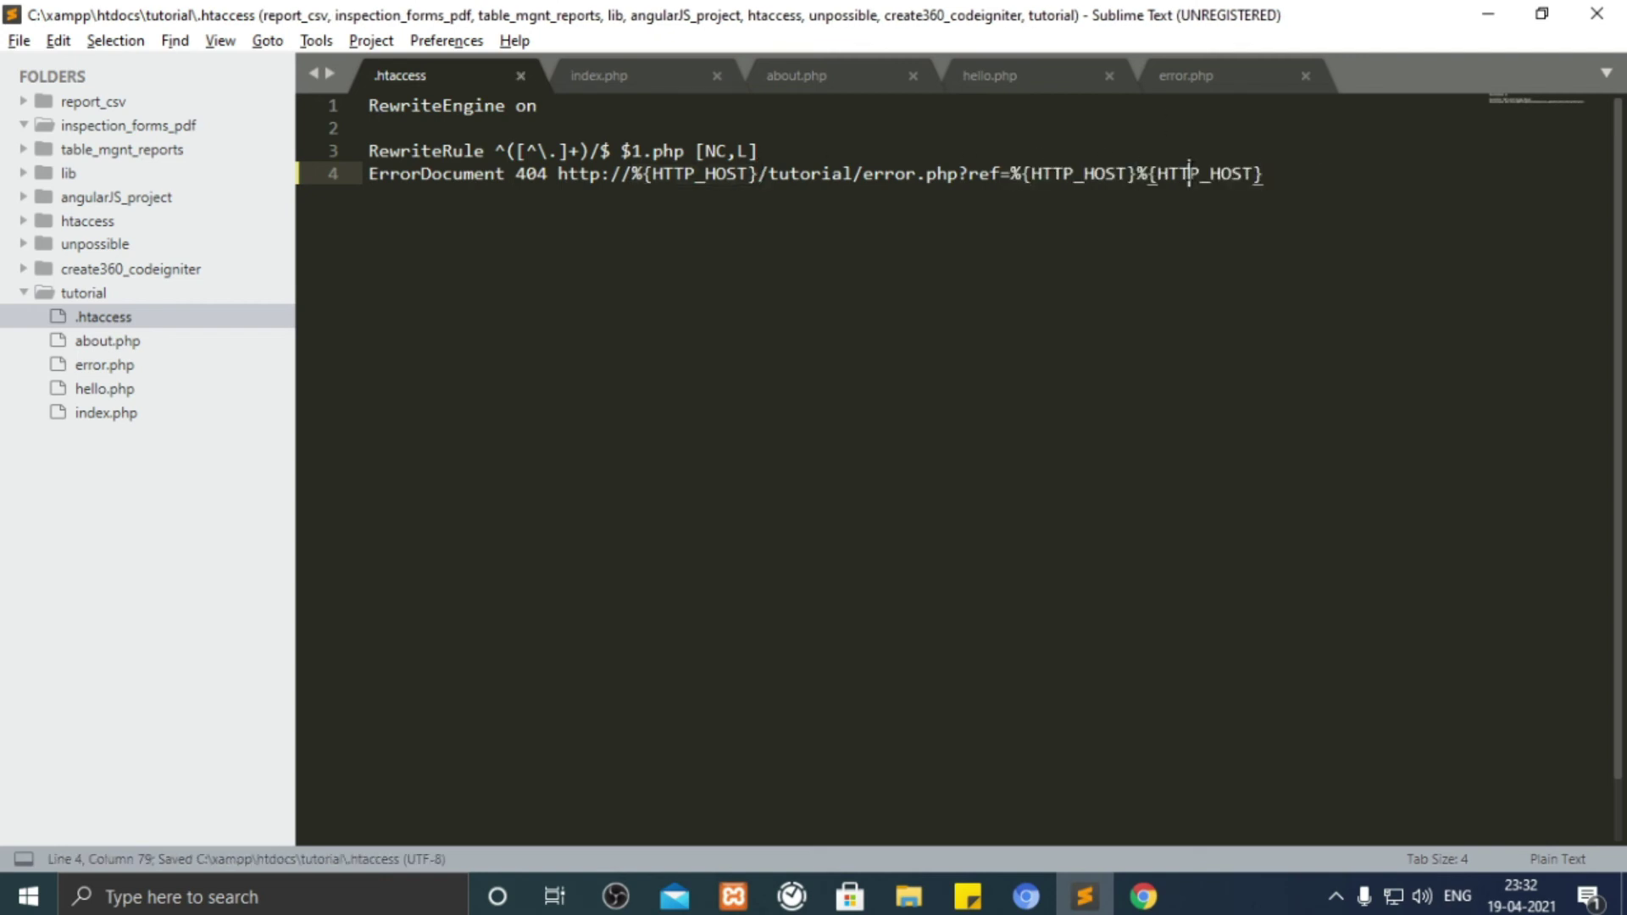
key(ctrl+shift+Left)
text(REQUEST)
text(_URI)
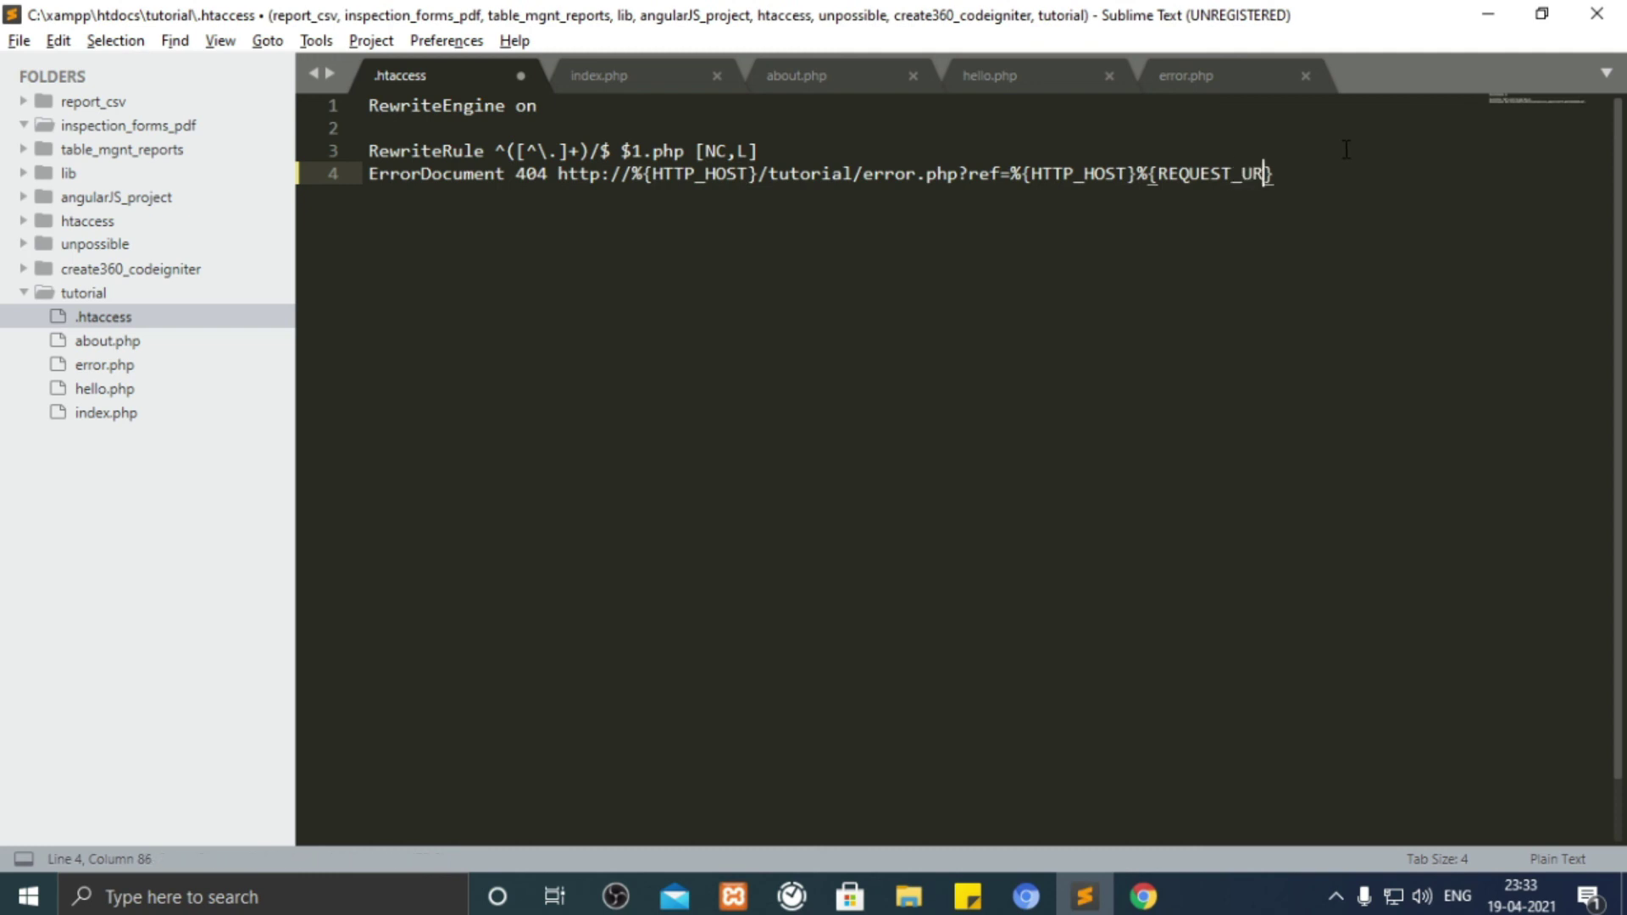
key(ctrl+s)
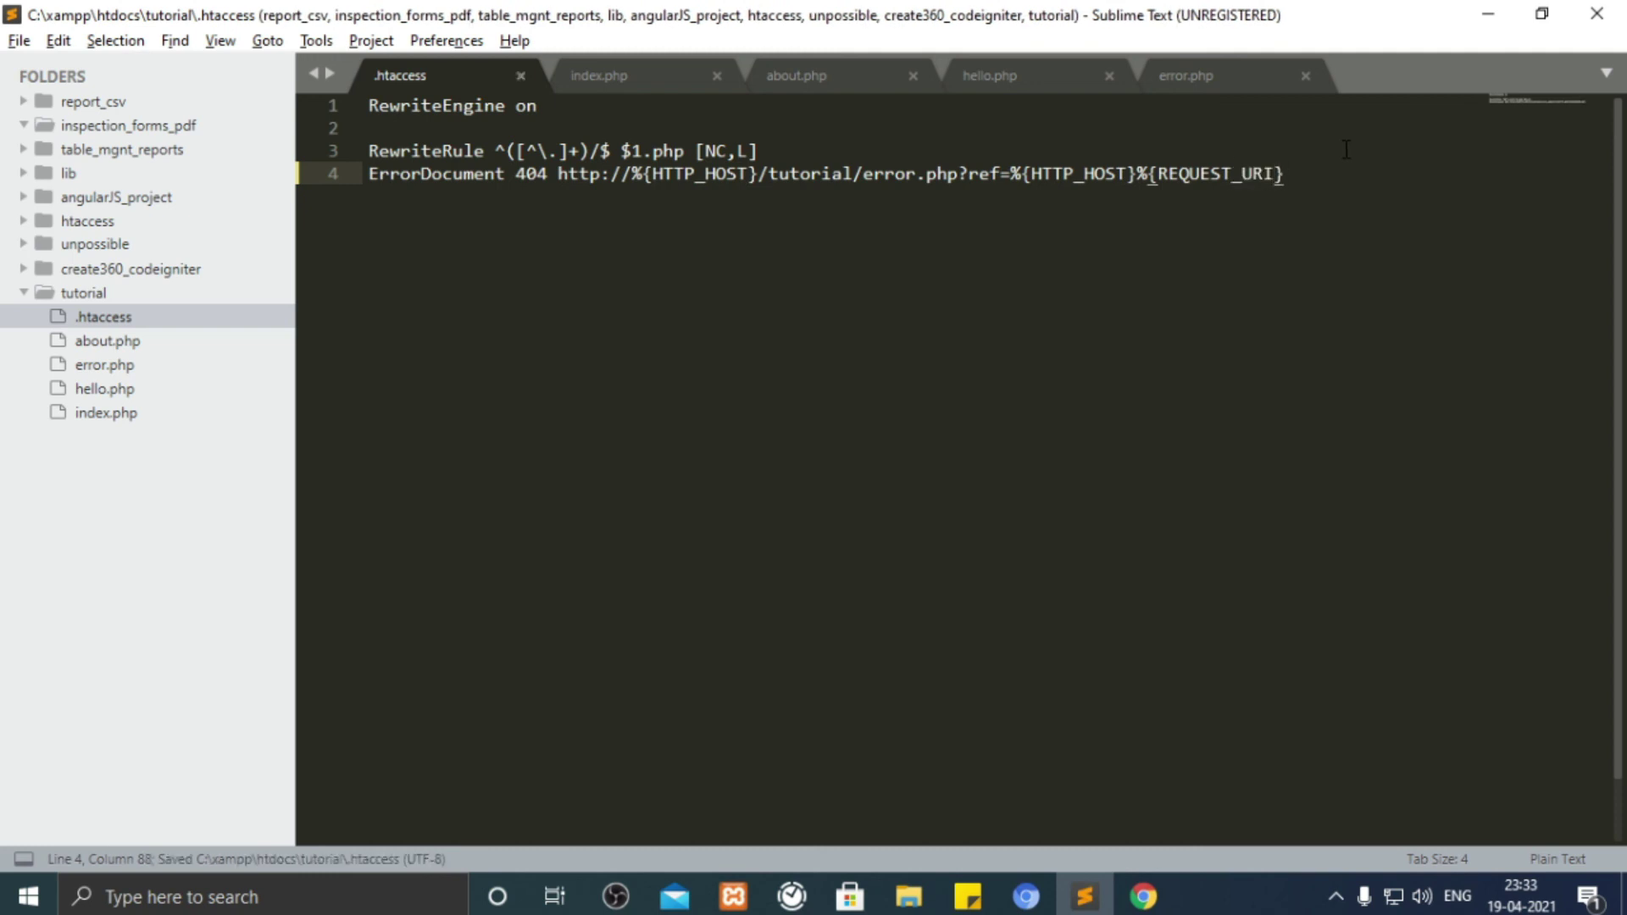
Copy the 404 page's address in Chrome and open a new incognito tab.
key(alt+Tab)
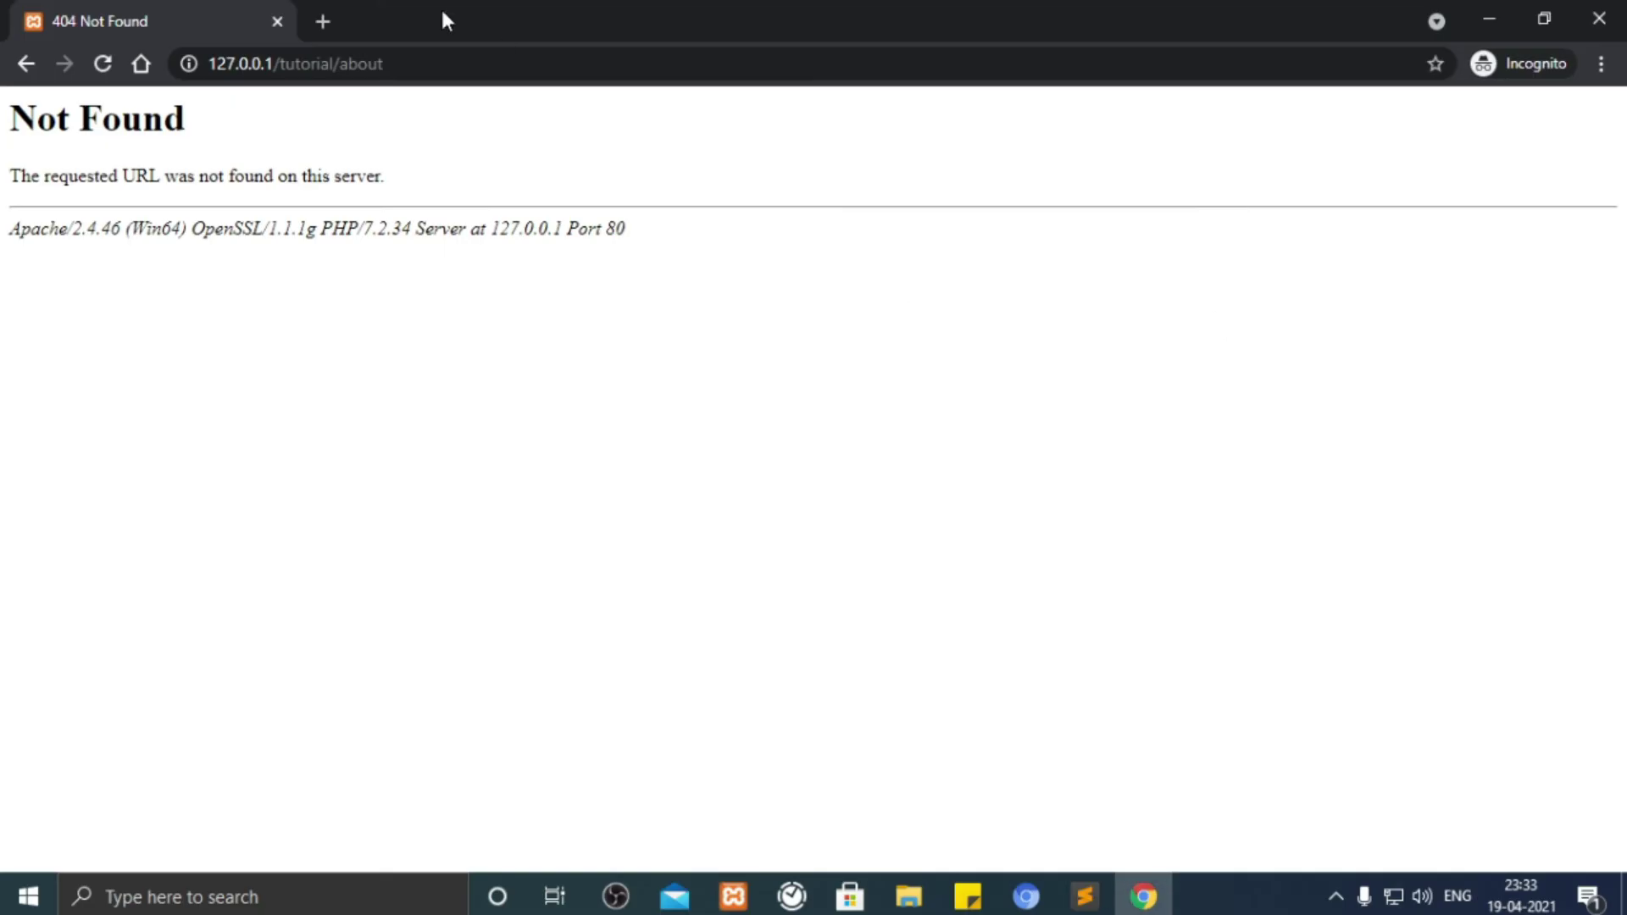
click(485, 63)
key(ctrl+a)
key(ctrl+c)
key(ctrl+t)
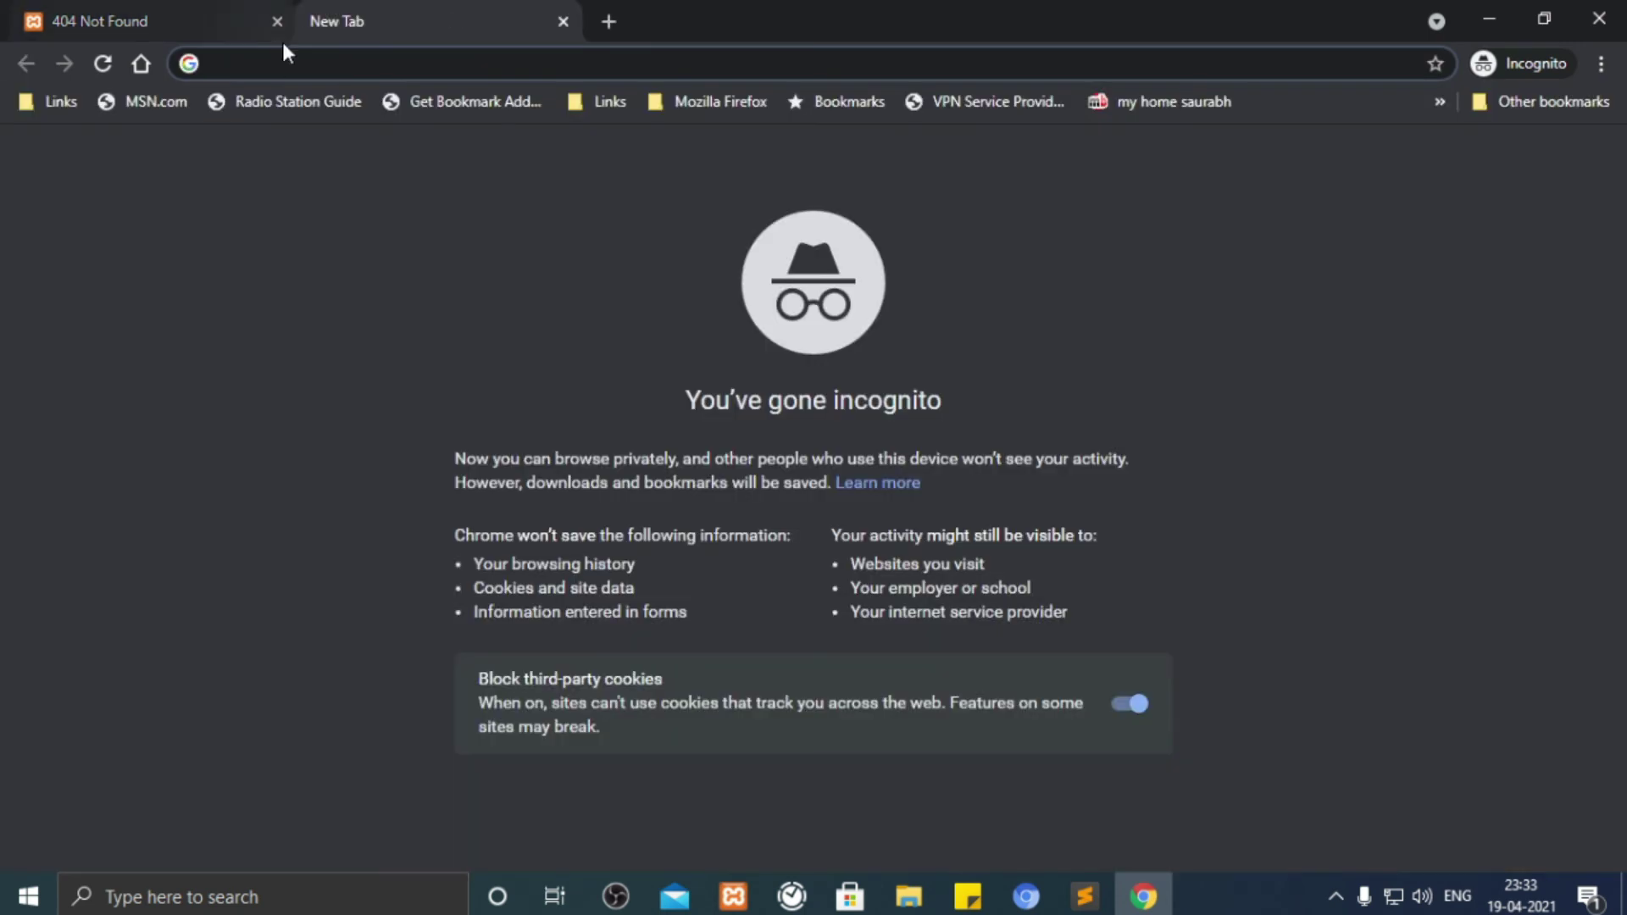